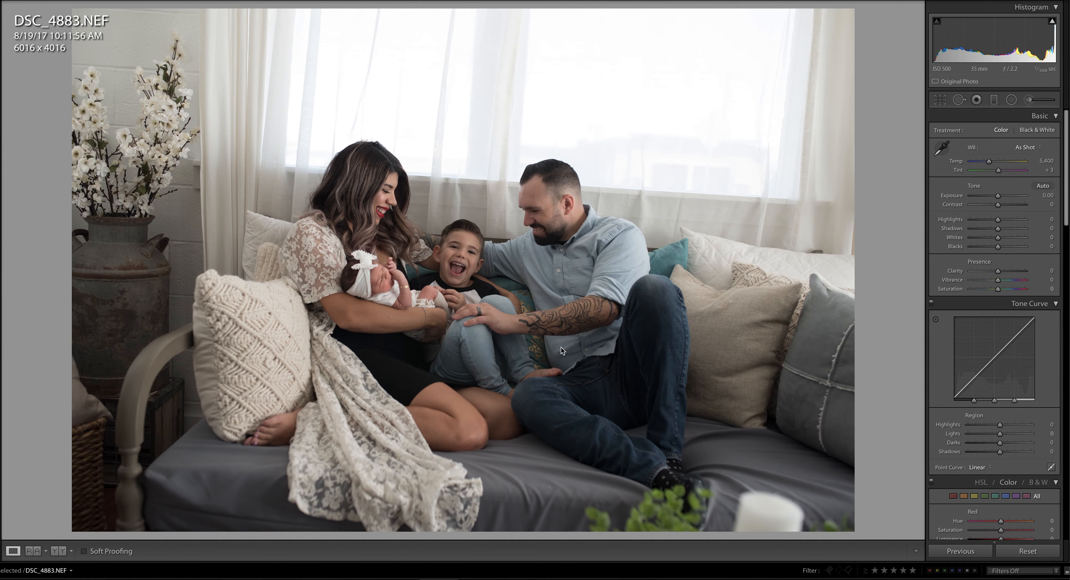
Step: Apply the develop preset that sets Contrast +10, Highlights -48, Shadows +53, Whites +15, Blacks +13 and Clarity +12
click(1, 291)
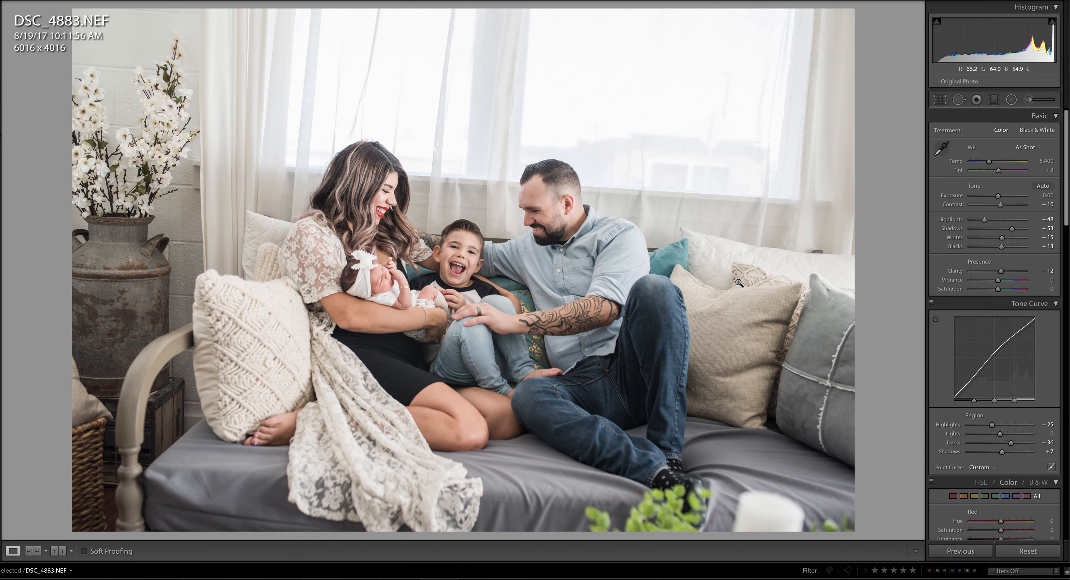
Step: Apply the Auto Upright correction to the family photo, then fine-tune its crop with a slight rotation and shift
scroll(1025, 358, down, 15)
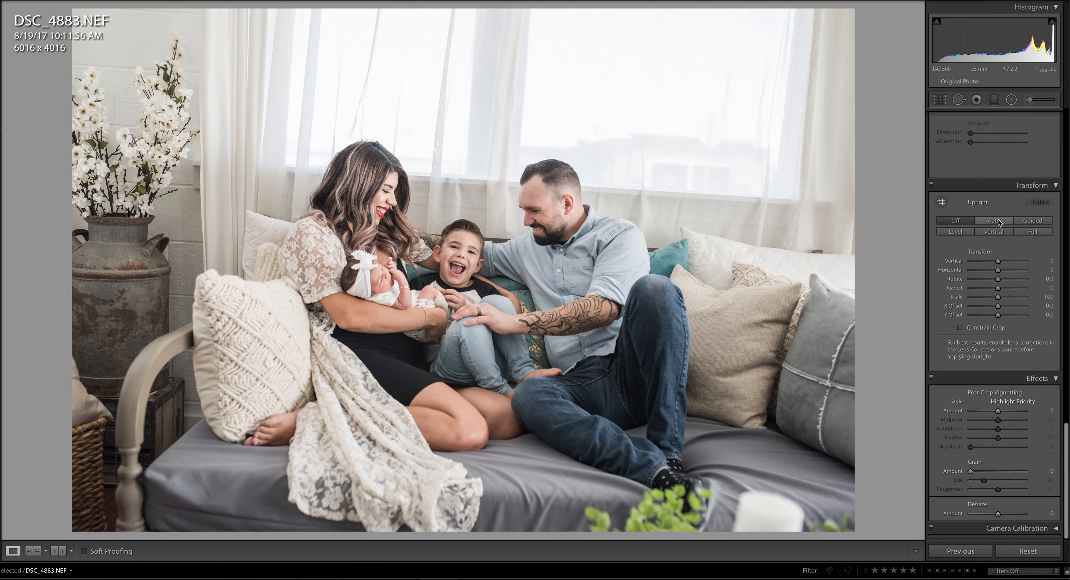
click(1012, 220)
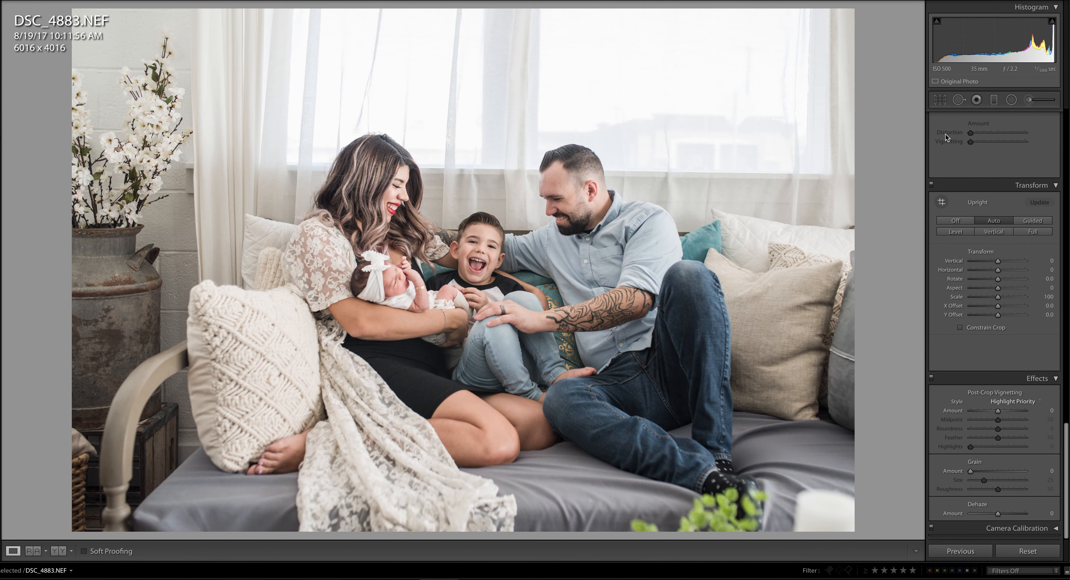
click(942, 101)
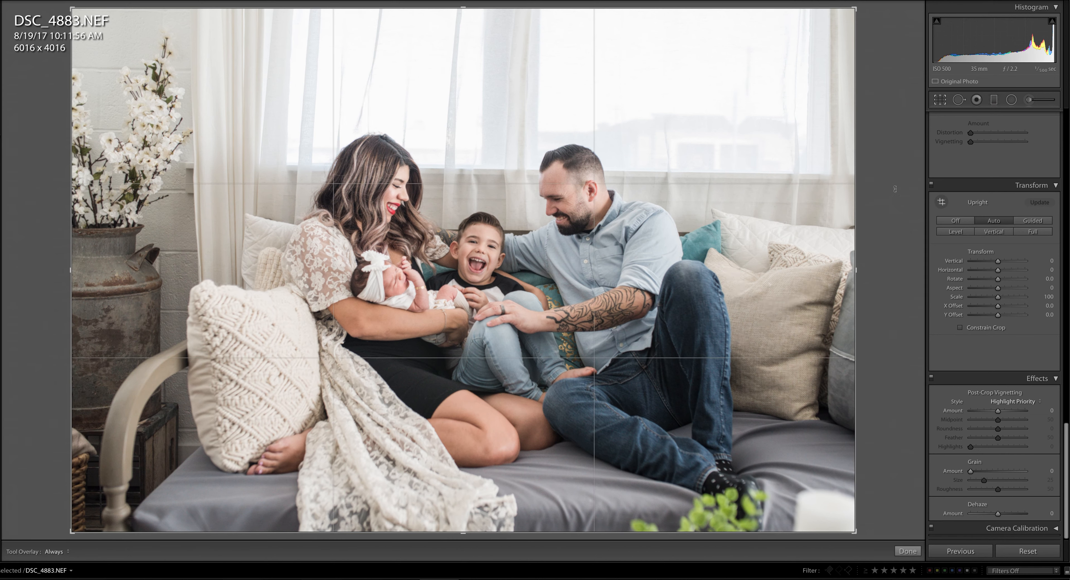
drag(895, 189, 897, 182)
drag(754, 430, 749, 431)
key(Return)
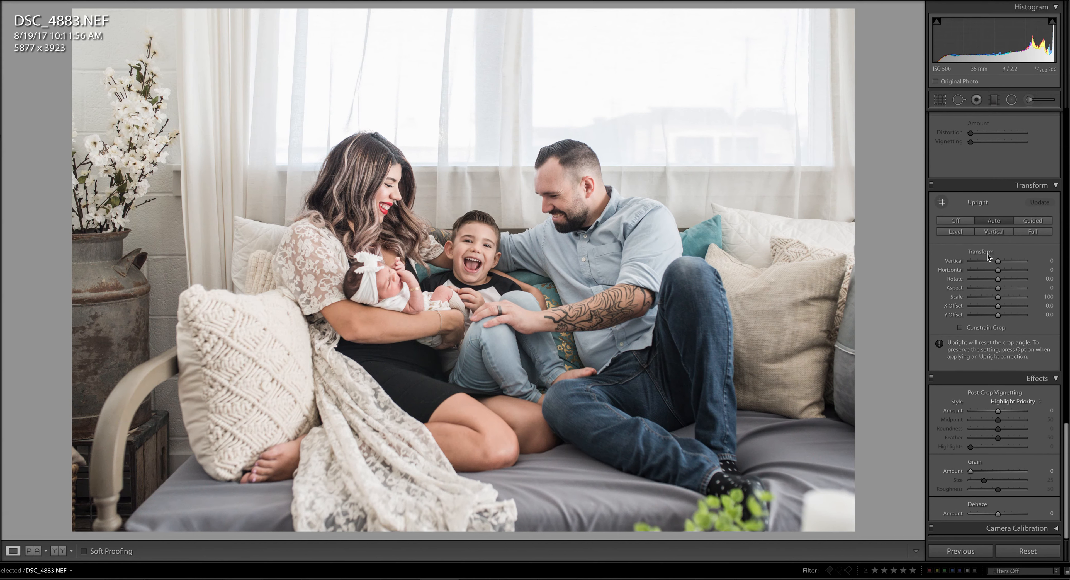
Step: Enable the lens profile corrections with the Sigma 35mm F1.4 profile
scroll(988, 254, up, 5)
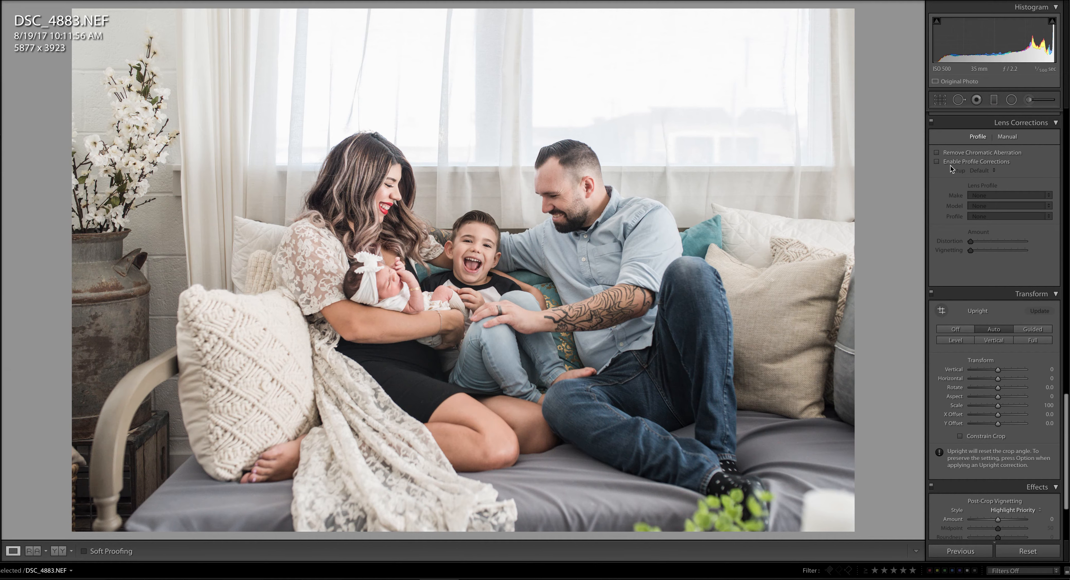
click(937, 162)
click(937, 161)
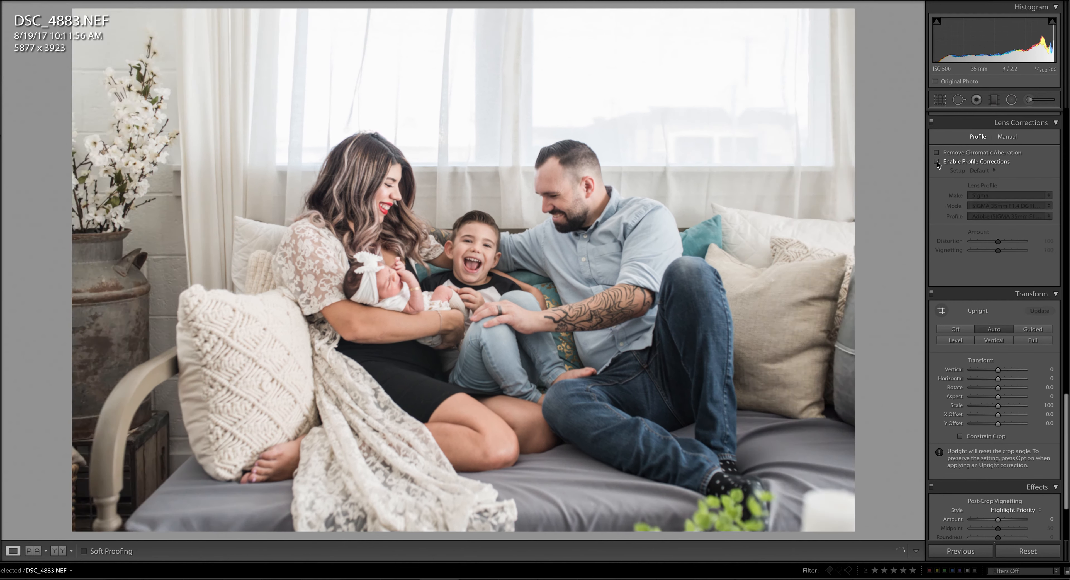
click(937, 161)
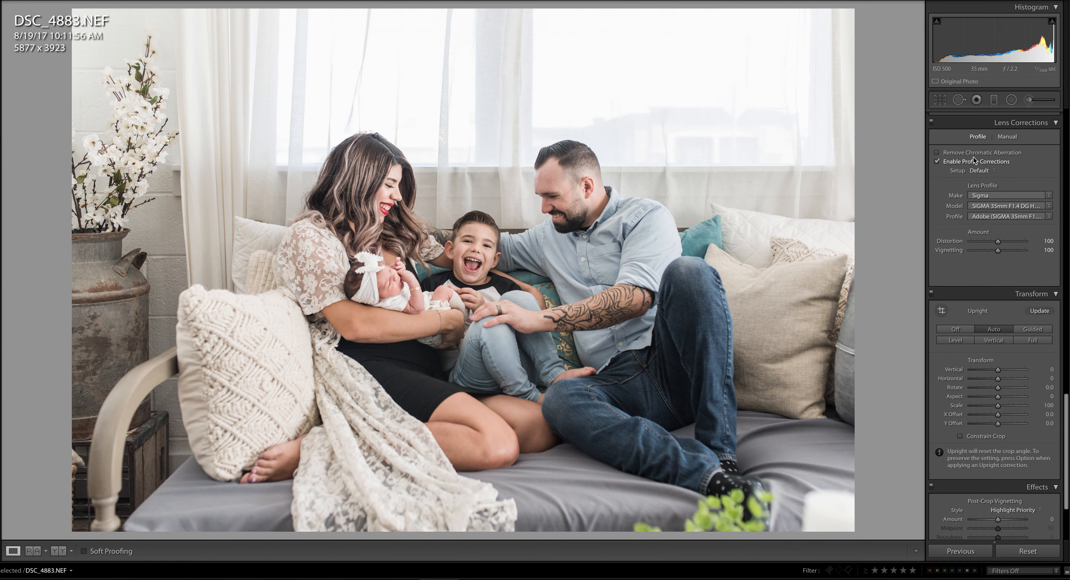
Step: Set the noise reduction to Luminance 10 and Color 22
scroll(996, 179, up, 2)
scroll(996, 179, up, 8)
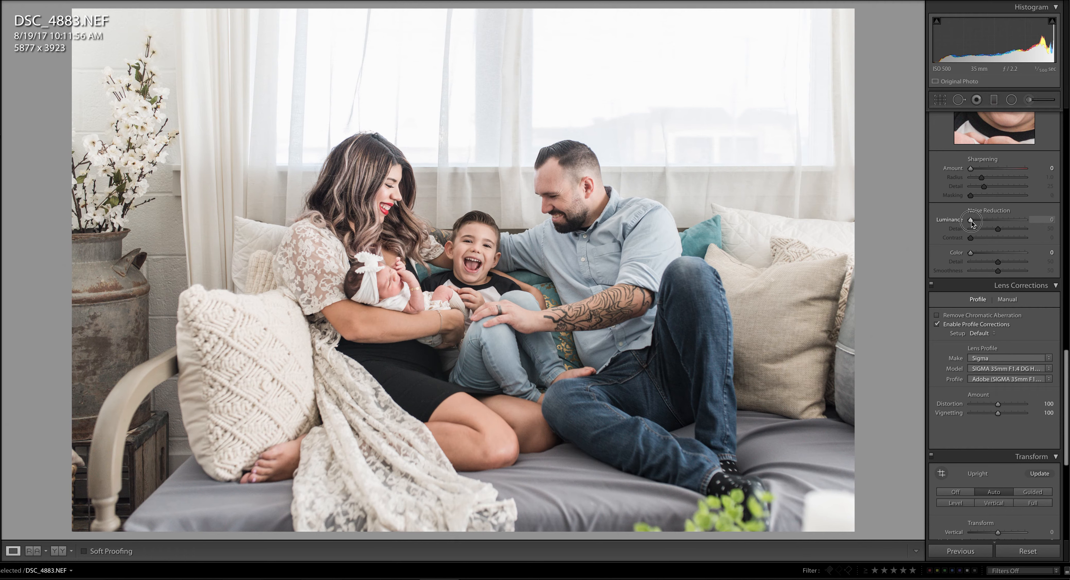
drag(971, 219, 983, 258)
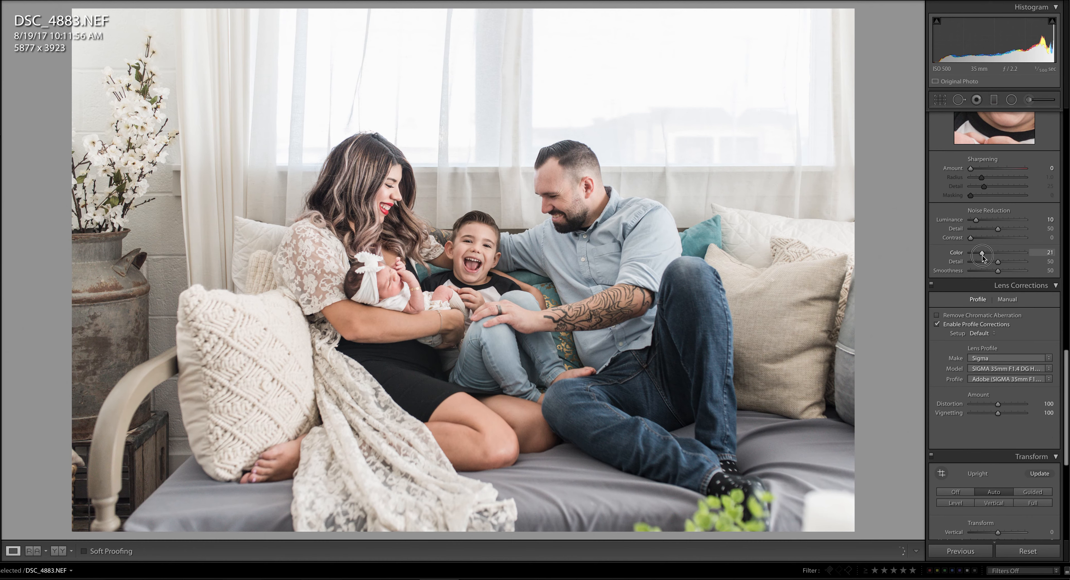
Step: Sharpen the photo with Amount 56 and Masking 85
scroll(996, 221, up, 2)
drag(971, 204, 1017, 238)
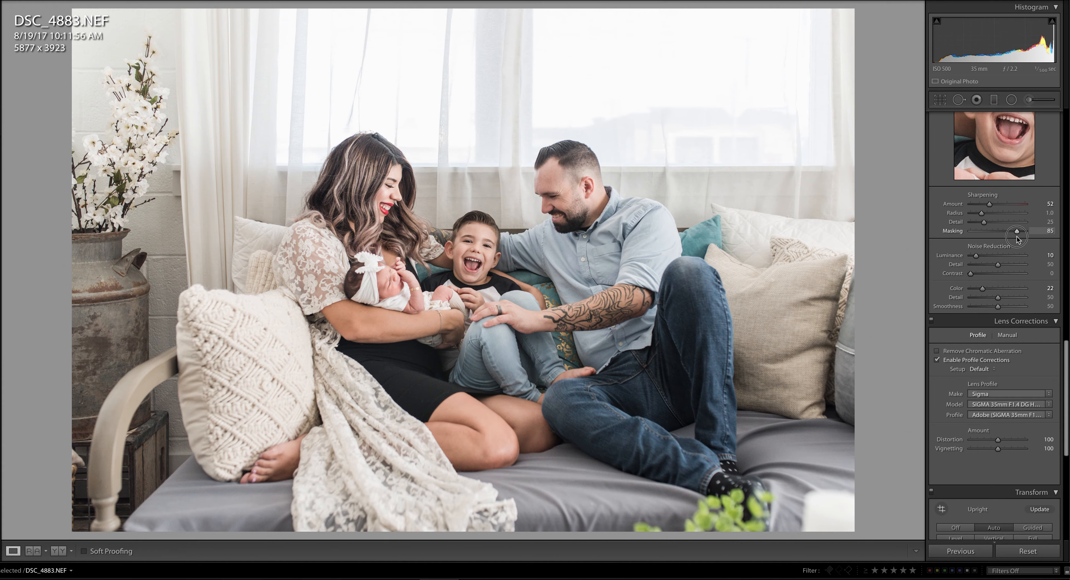
drag(991, 206, 992, 207)
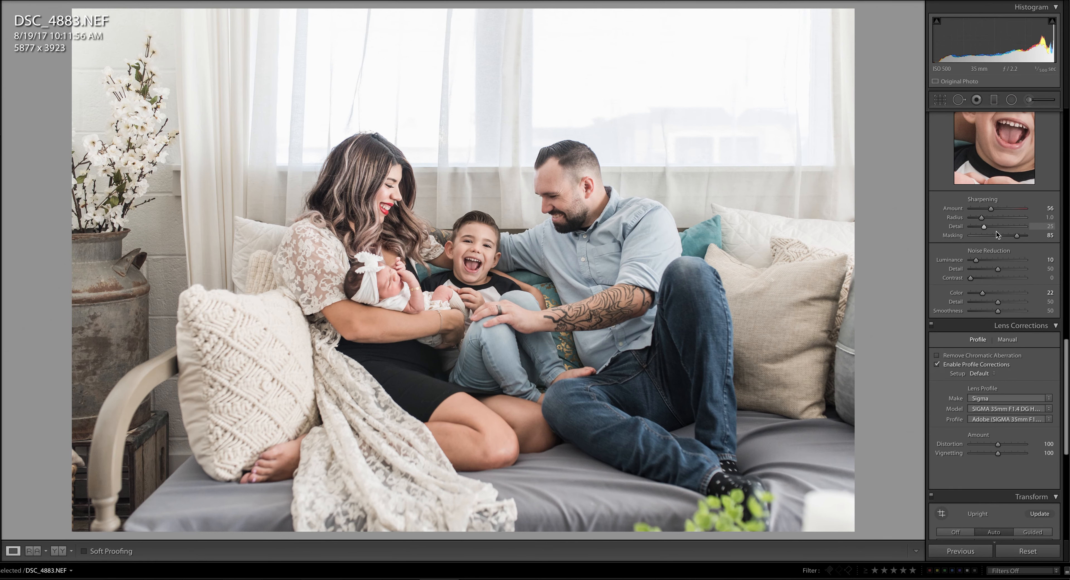
Step: Raise the photo's overall Exposure to +0.20
scroll(997, 231, up, 5)
scroll(994, 237, up, 5)
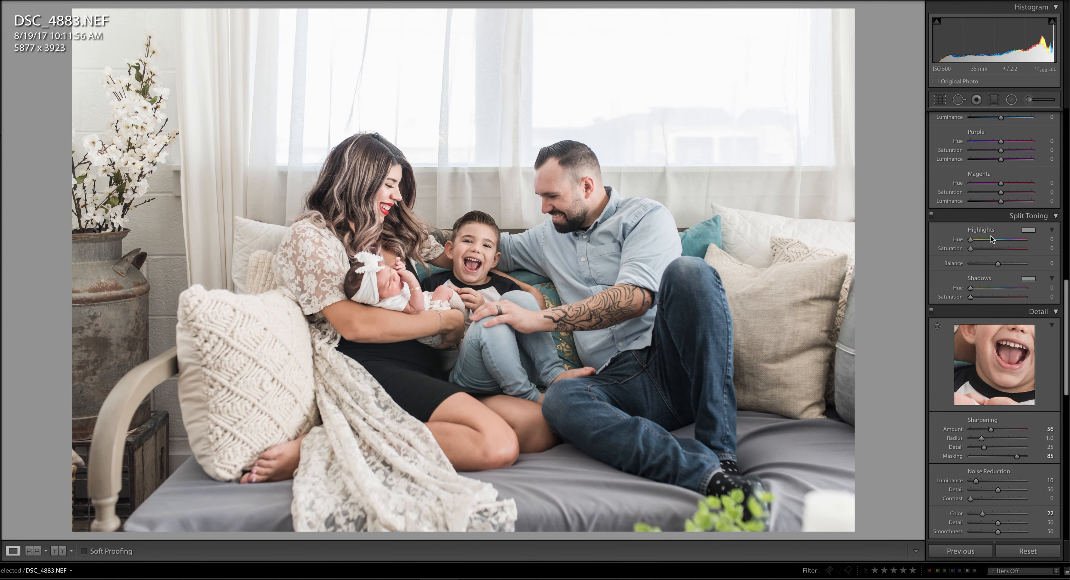
scroll(991, 241, up, 10)
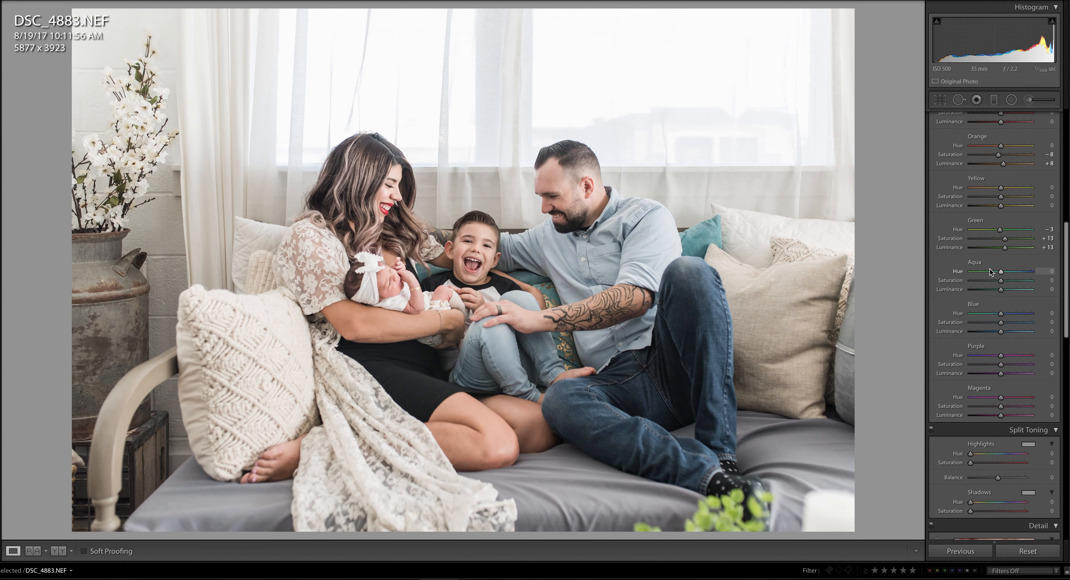
scroll(988, 267, up, 8)
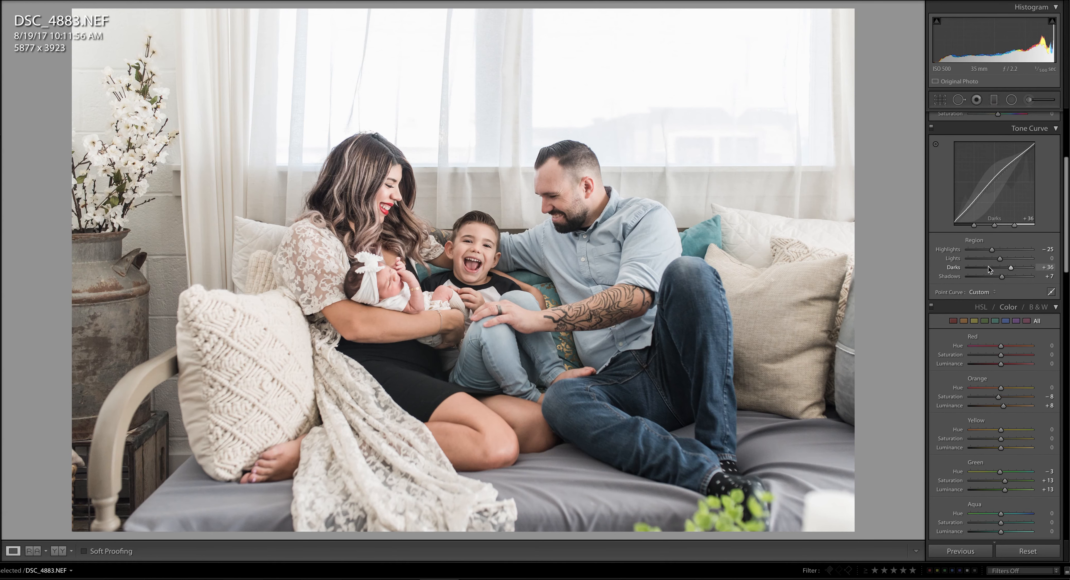
scroll(988, 266, up, 2)
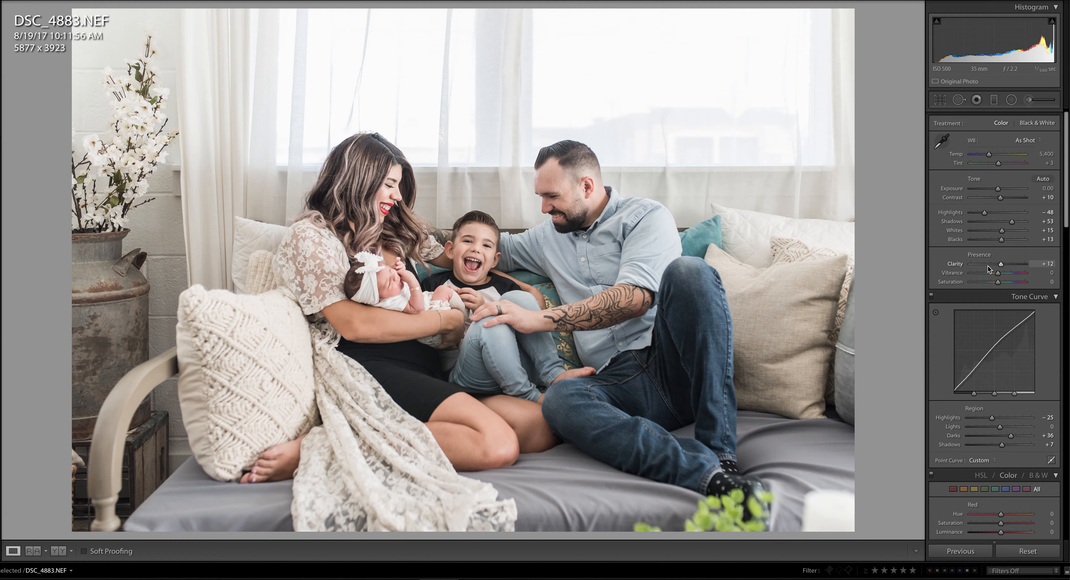
scroll(987, 266, up, 1)
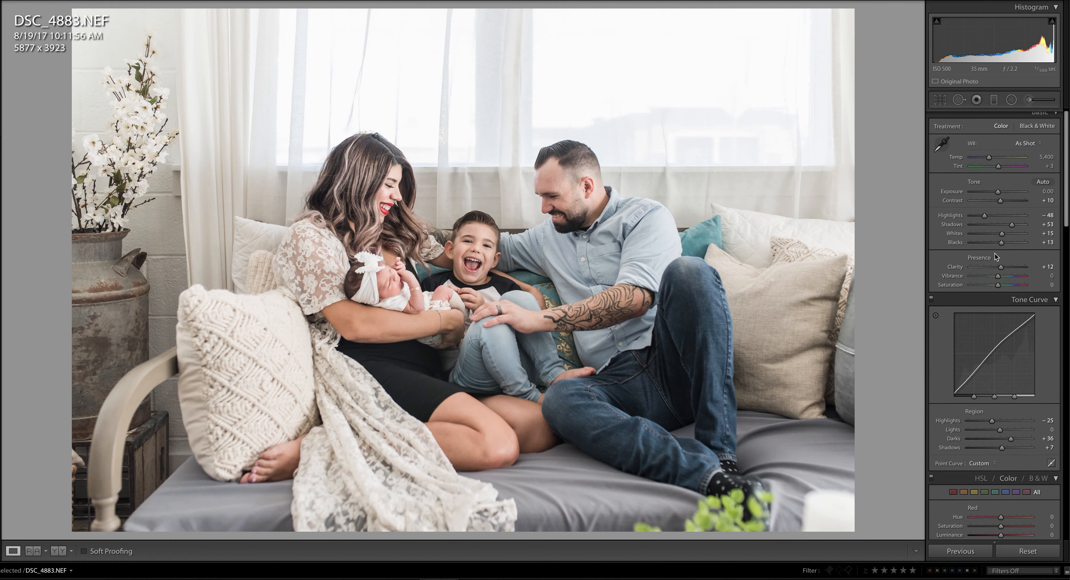
scroll(995, 253, up, 1)
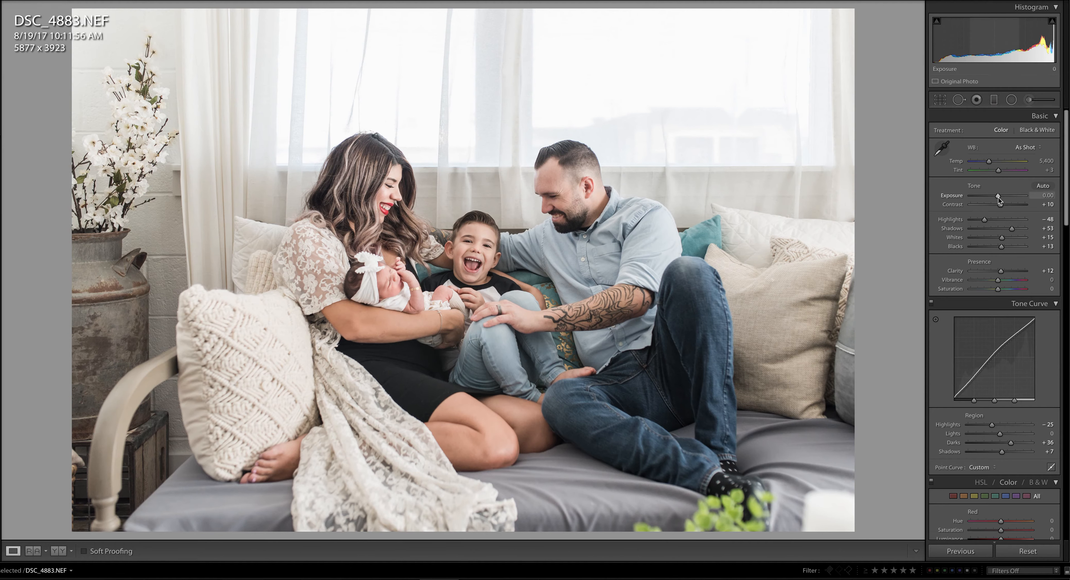
key(Up)
key(Up)
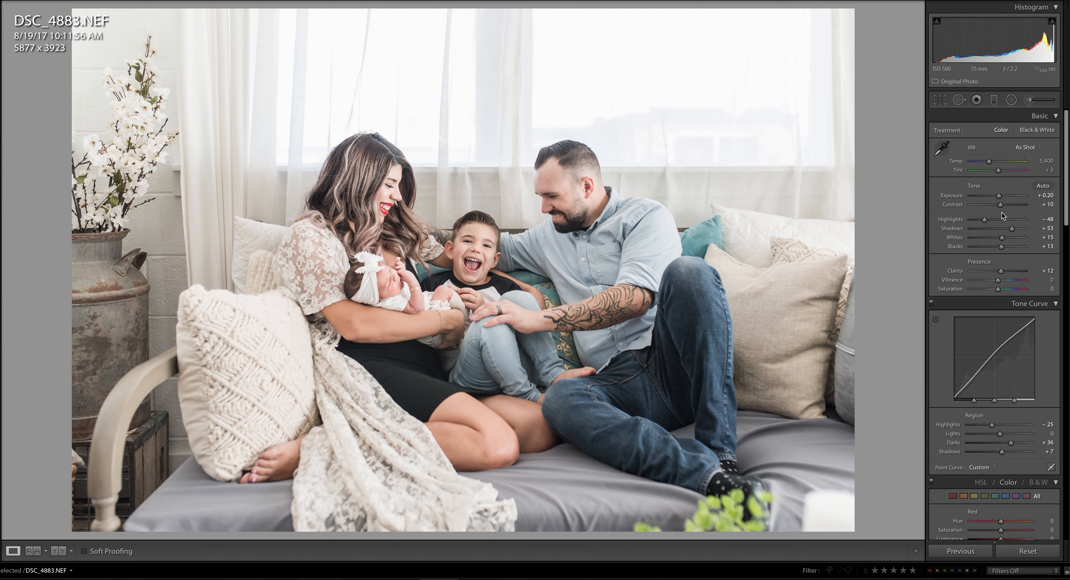
Step: Lighten the father's face and the area around his hand and the boy's knees with inverted Dodge (Lighten) radial filters, Exposure 0.25
click(1012, 100)
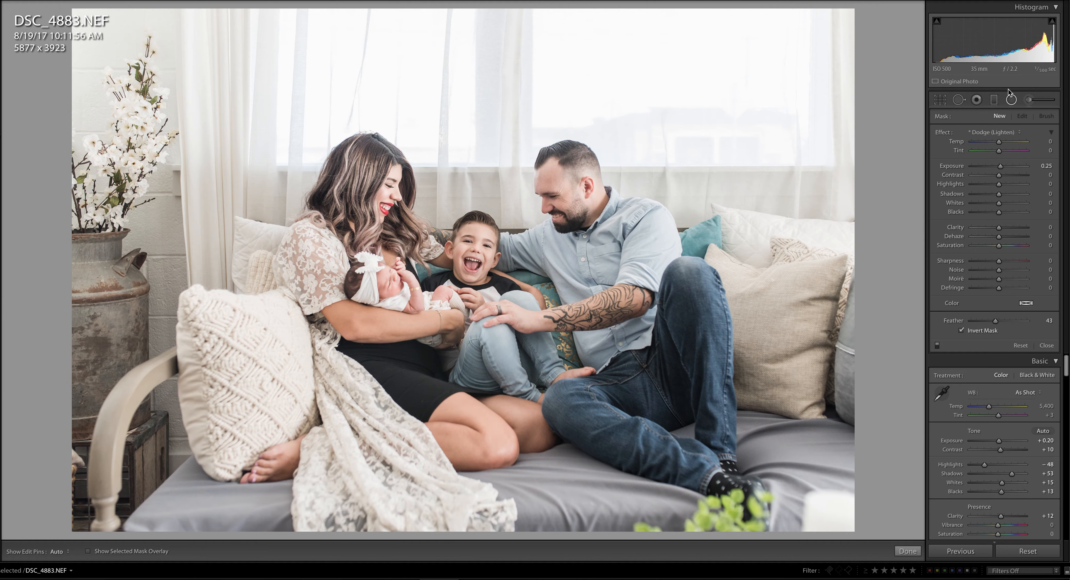
click(1017, 132)
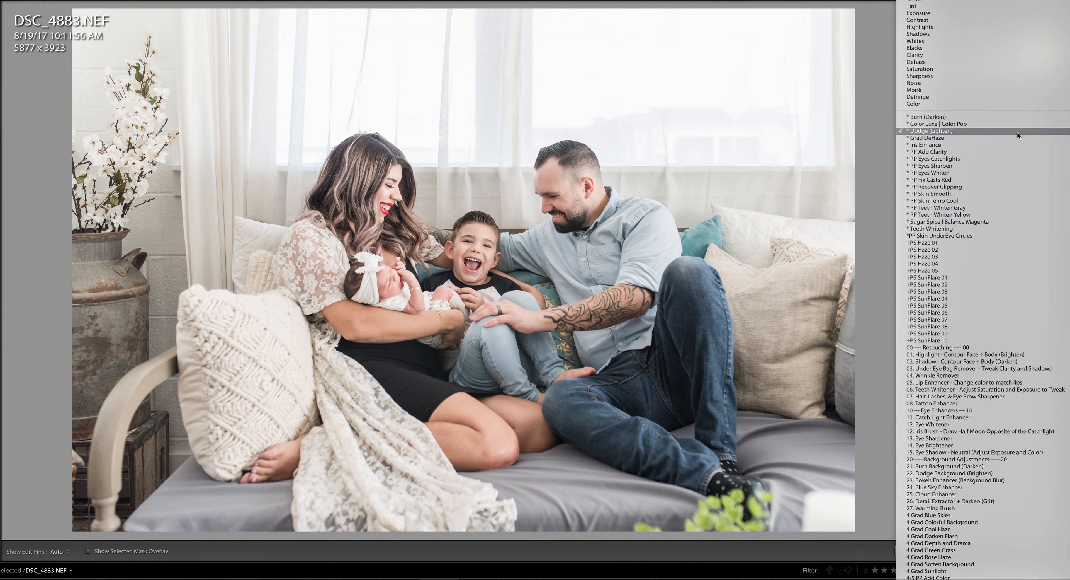
click(946, 130)
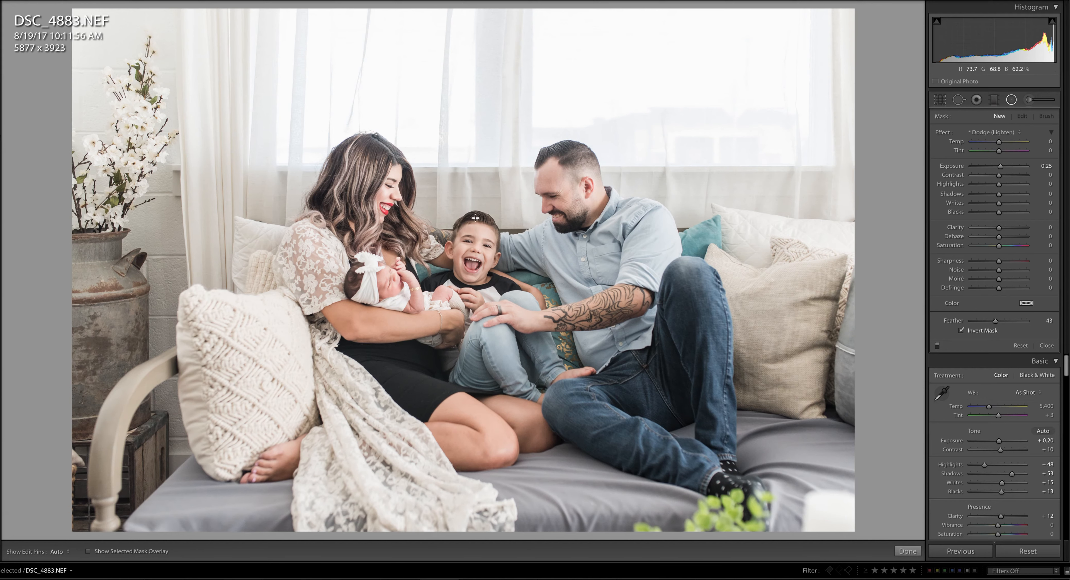
drag(538, 179, 565, 223)
drag(535, 180, 543, 202)
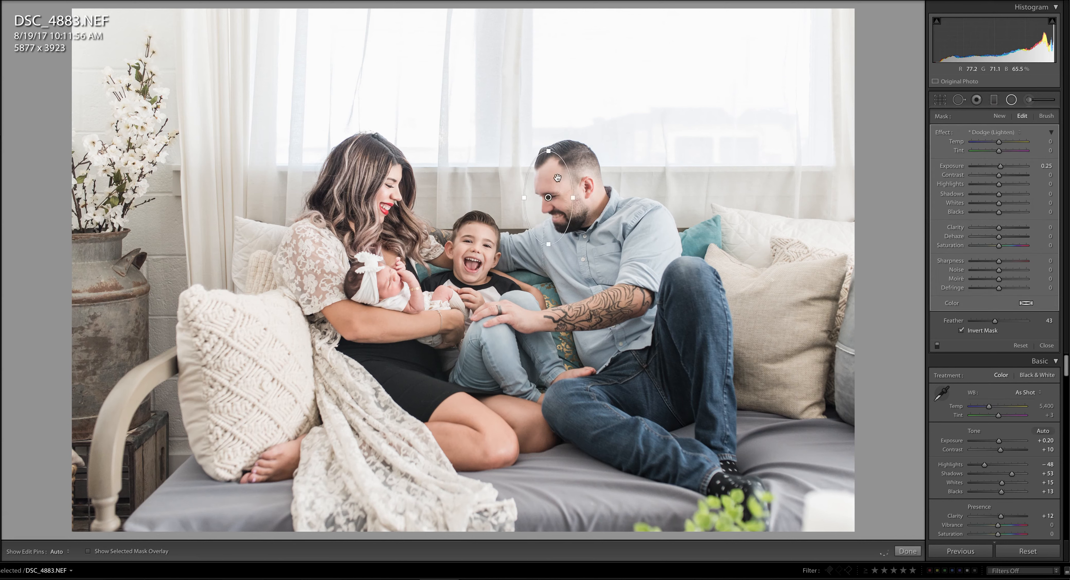
drag(553, 151, 530, 141)
drag(494, 287, 592, 399)
drag(506, 295, 510, 319)
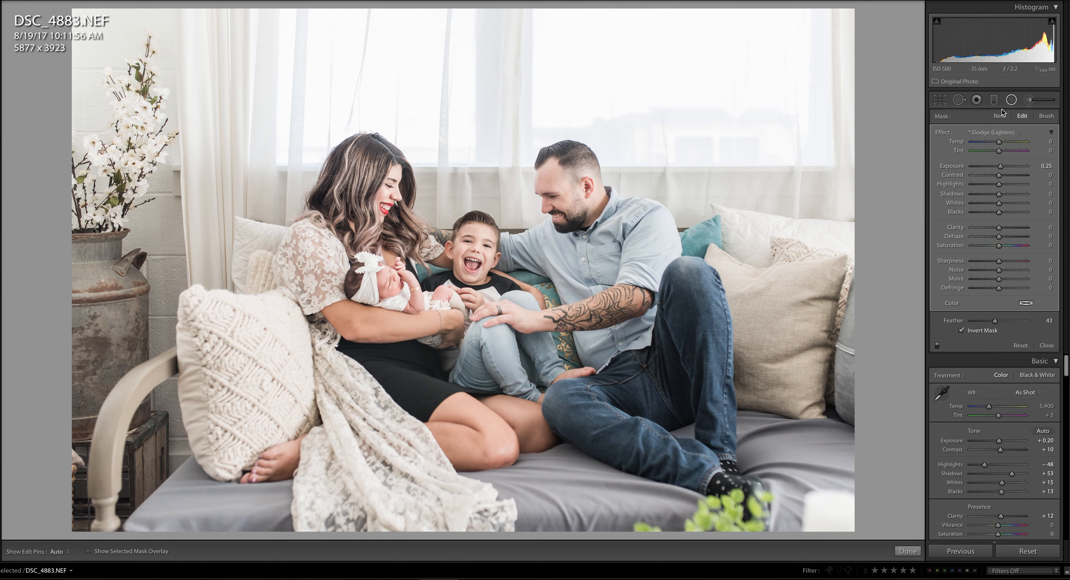
Step: Add a diagonal Dodge (Lighten) graduated filter from the photo's lower right corner toward the father, and check its coverage with the mask overlay
click(995, 103)
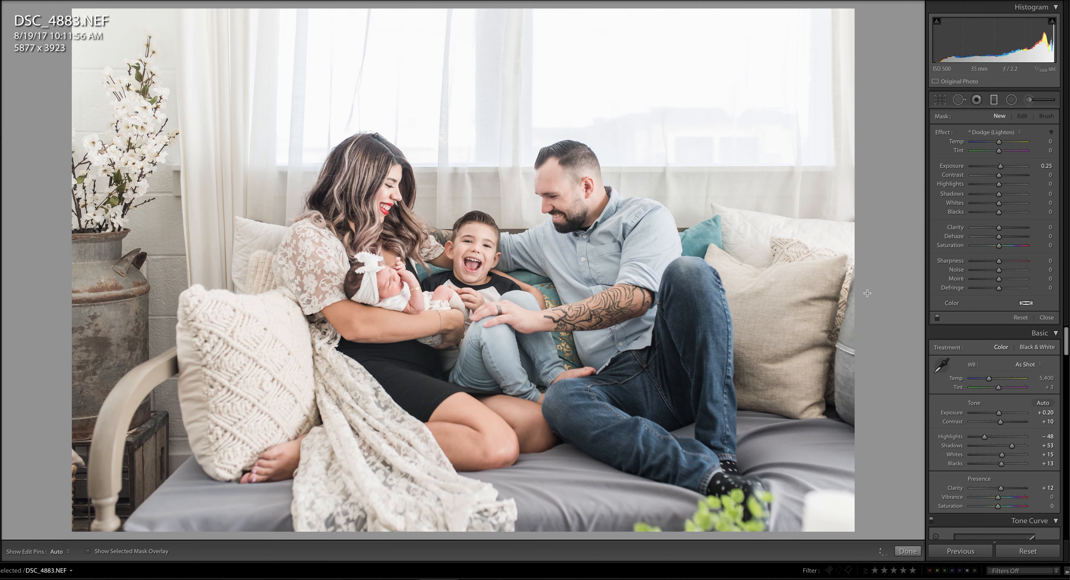
drag(858, 525, 557, 179)
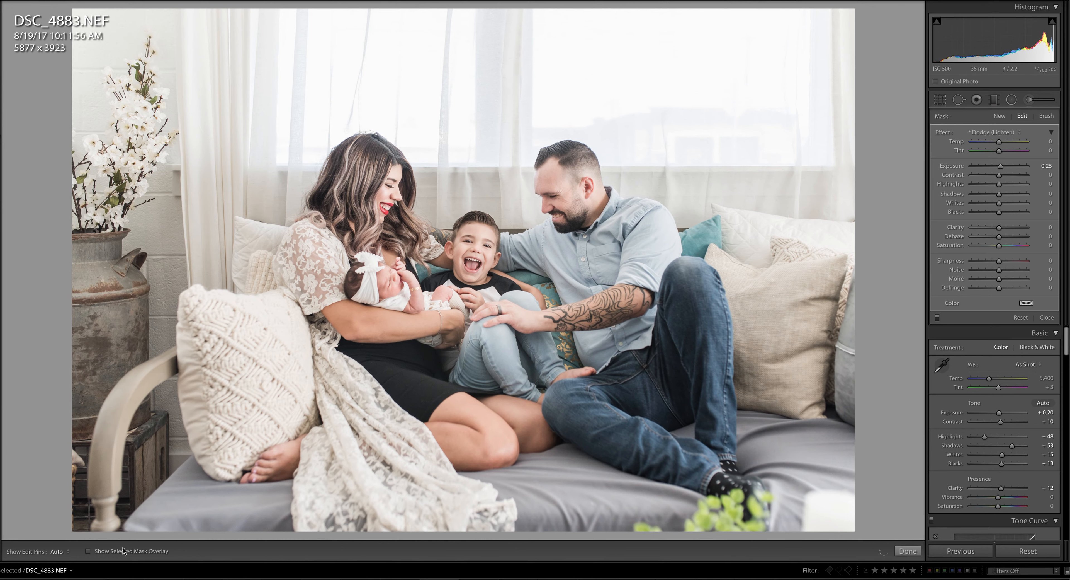
click(87, 551)
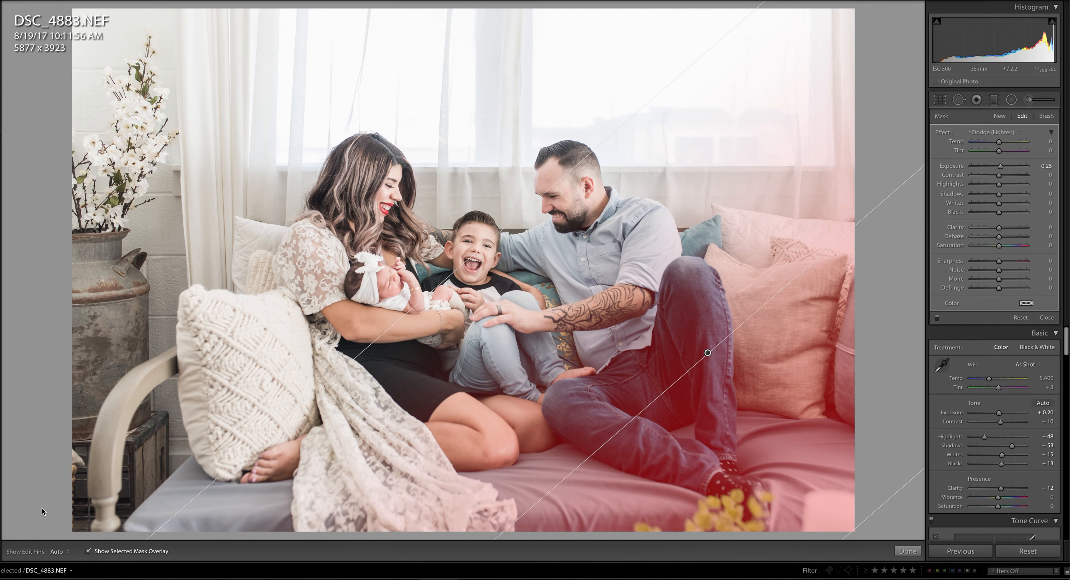
click(89, 551)
Step: Add Dodge (Lighten) graduated filters from the photo's lower left corner, its top edge over the window and its left edge
drag(113, 507, 387, 193)
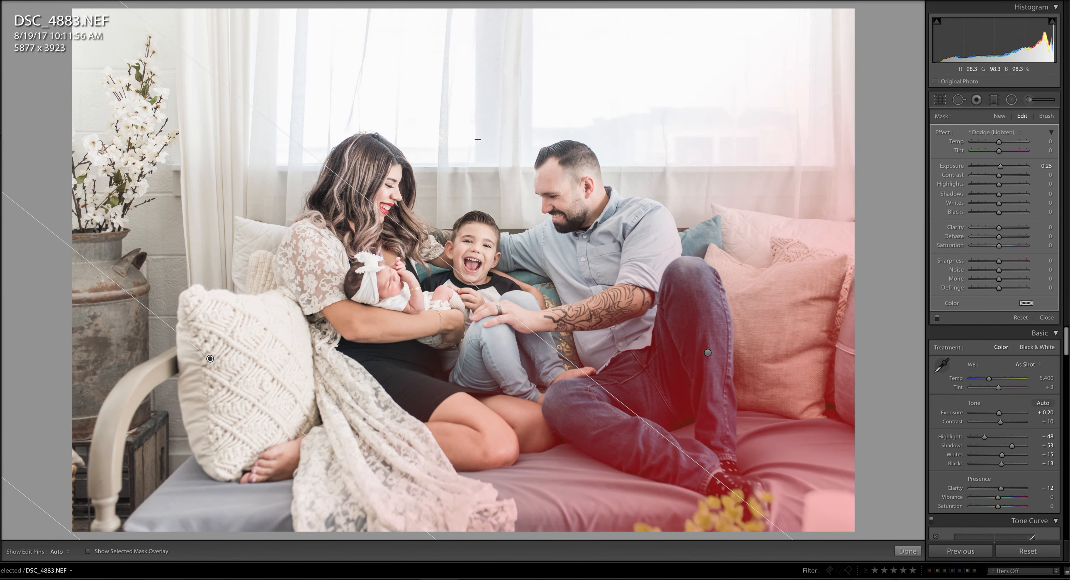
drag(600, 7, 571, 168)
drag(58, 258, 379, 266)
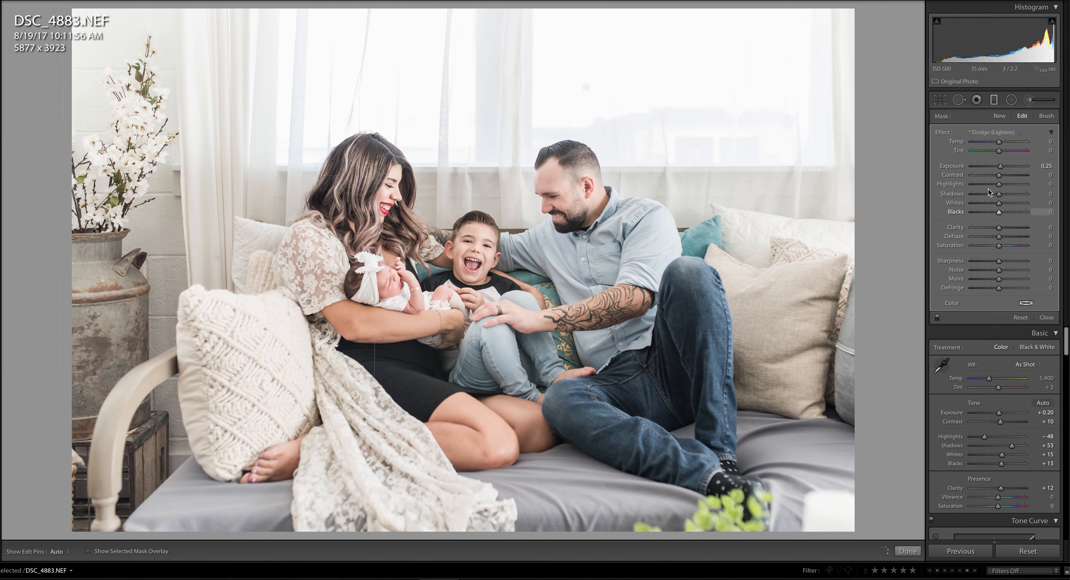
Step: Lighten the boy's face with a Dodge (Lighten) adjustment brush at size 5.0 and Exposure 0.25
click(1026, 100)
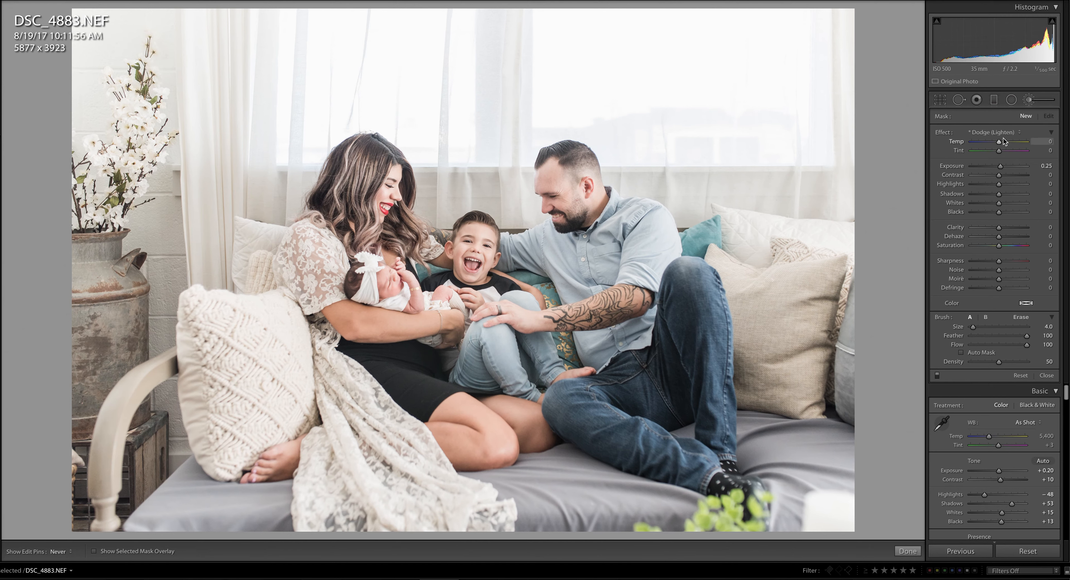
key(bracketright)
drag(453, 265, 456, 275)
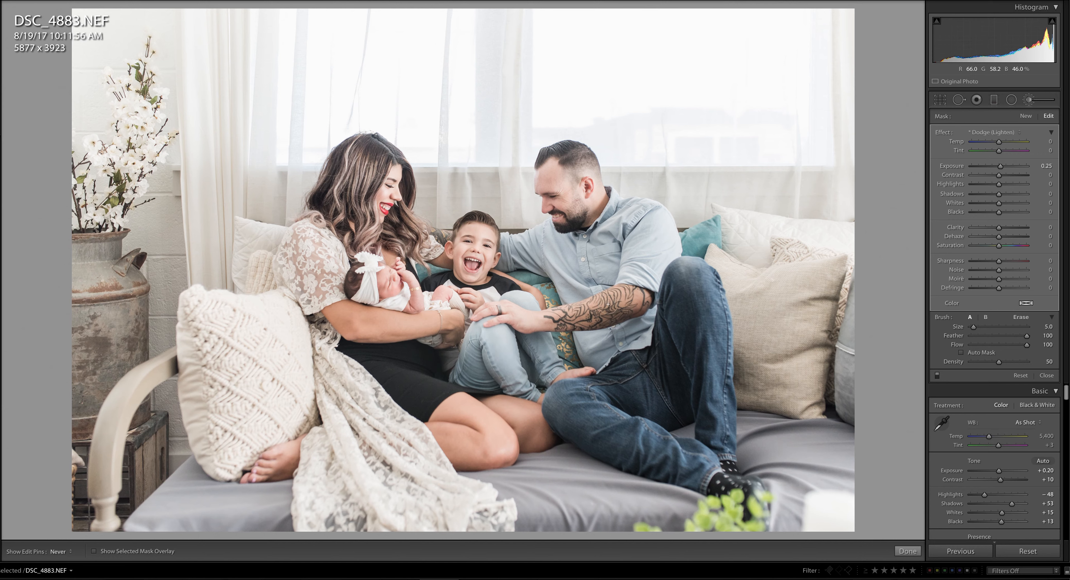
Step: Start a new Dodge (Lighten) brush adjustment and brush the father's raised knee at size 8.0
key(bracketleft)
click(1026, 117)
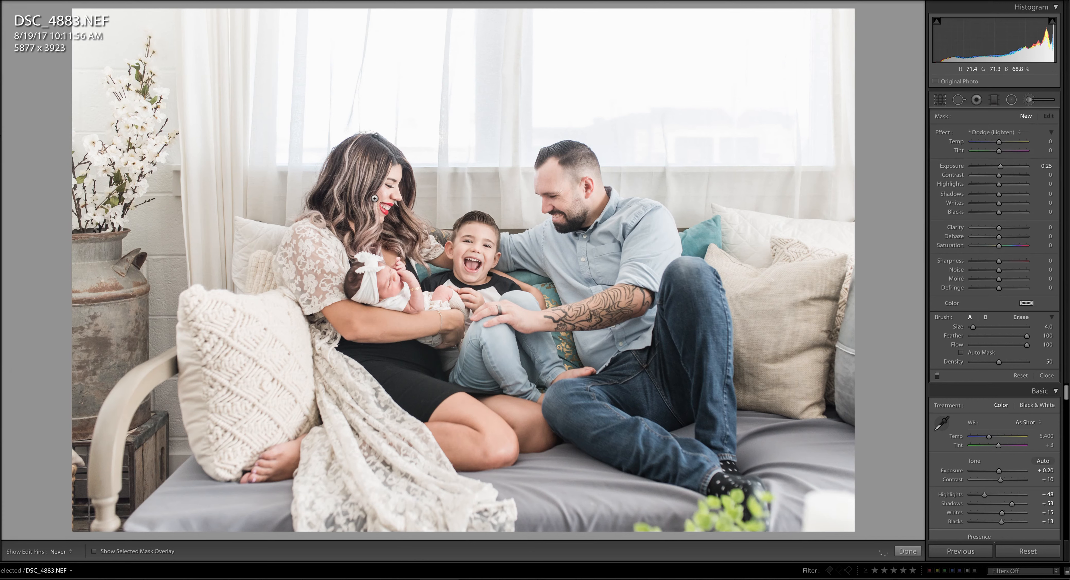
key(bracketright)
key(bracketright)
key(bracketright)
key(bracketright)
click(695, 293)
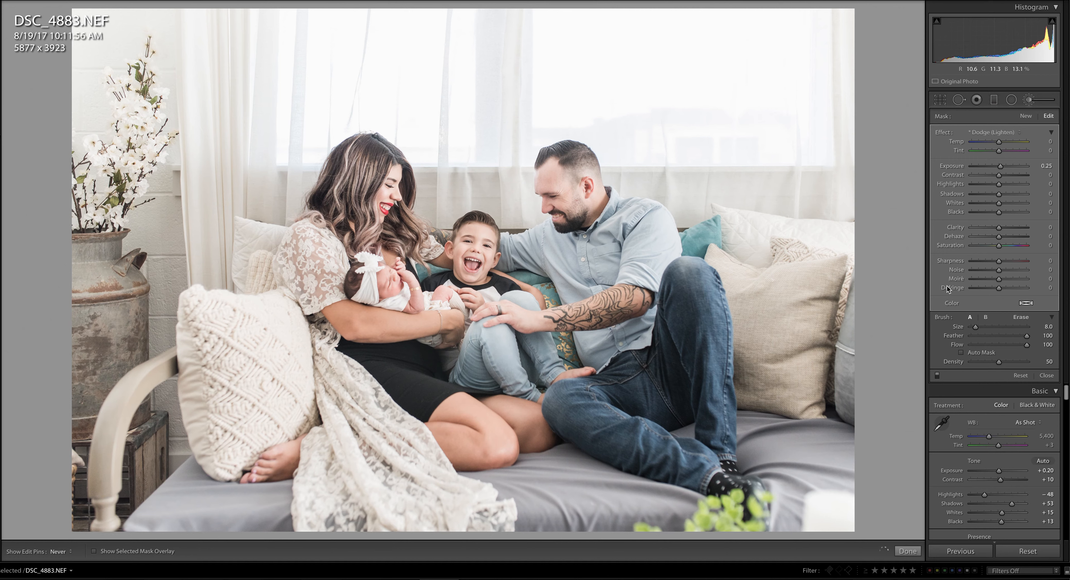
Step: Start a new Dodge (Lighten) brush, reduce it to size 5.0, lighten the boy's legs and father's tattooed forearm, and check the mask overlay
click(1026, 116)
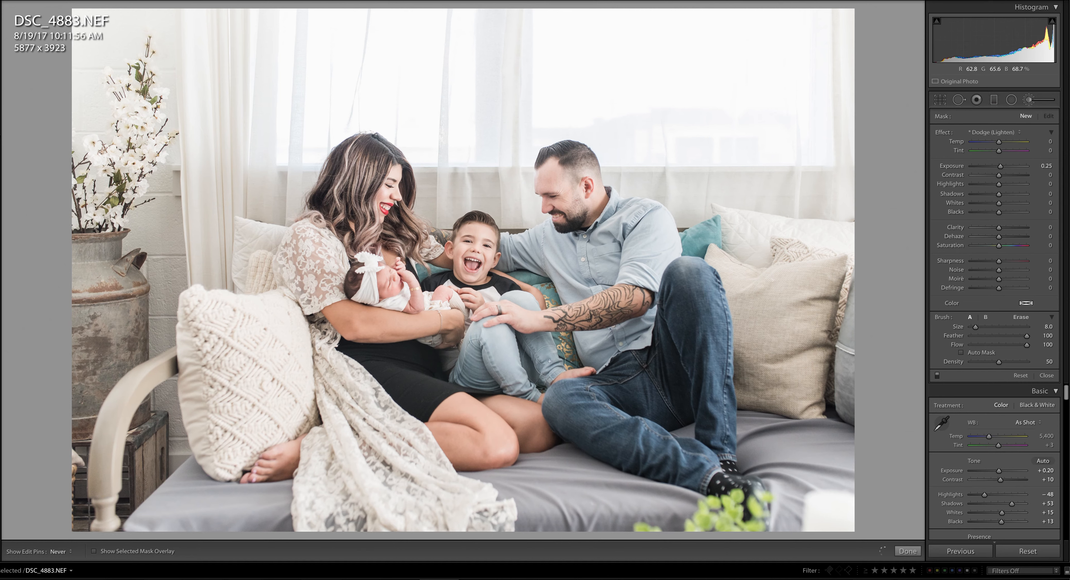
click(530, 269)
key(bracketleft)
key(bracketleft)
key(bracketleft)
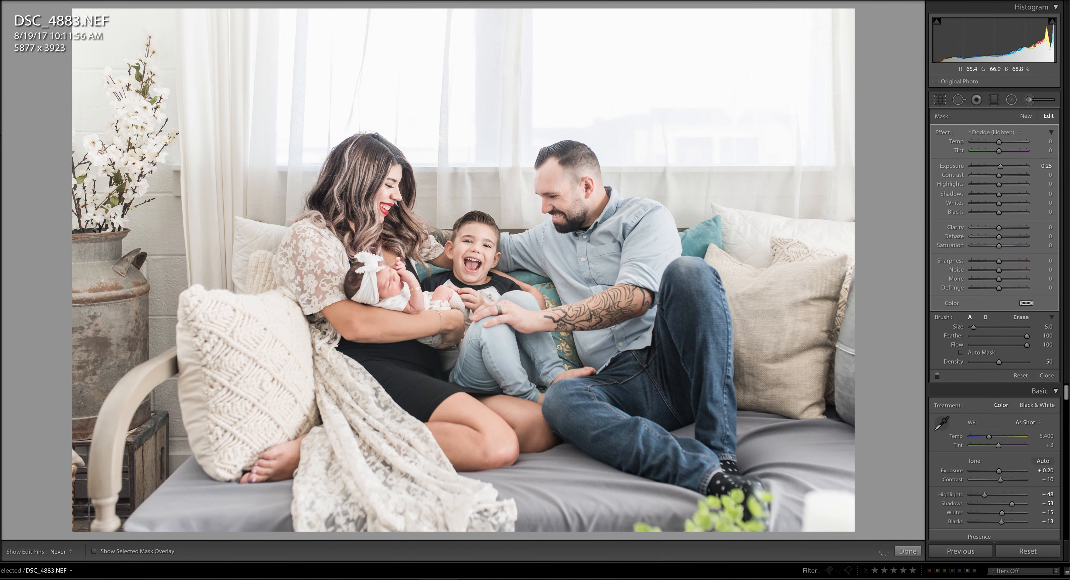
click(94, 550)
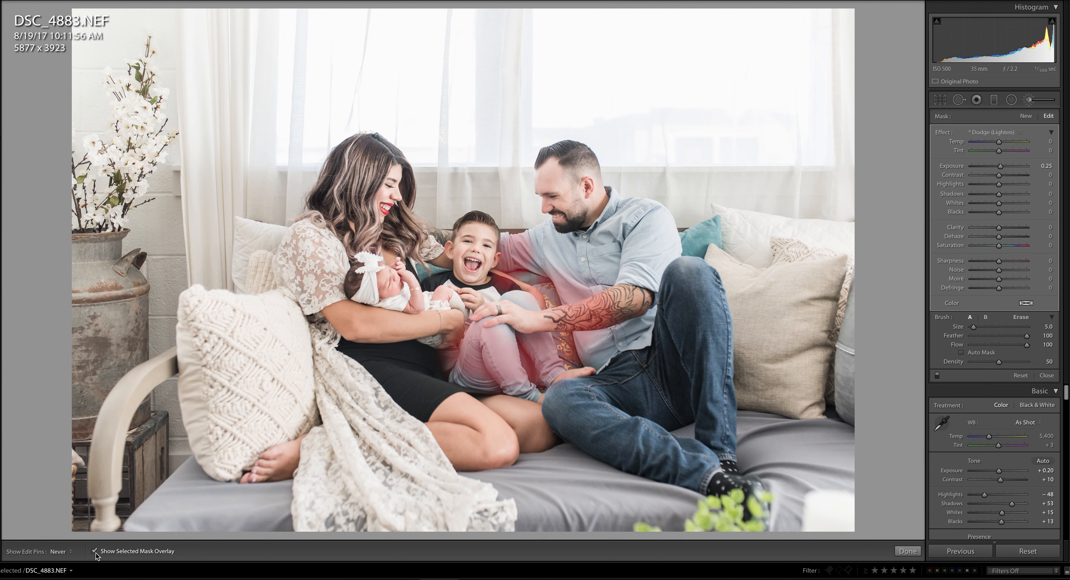
click(95, 553)
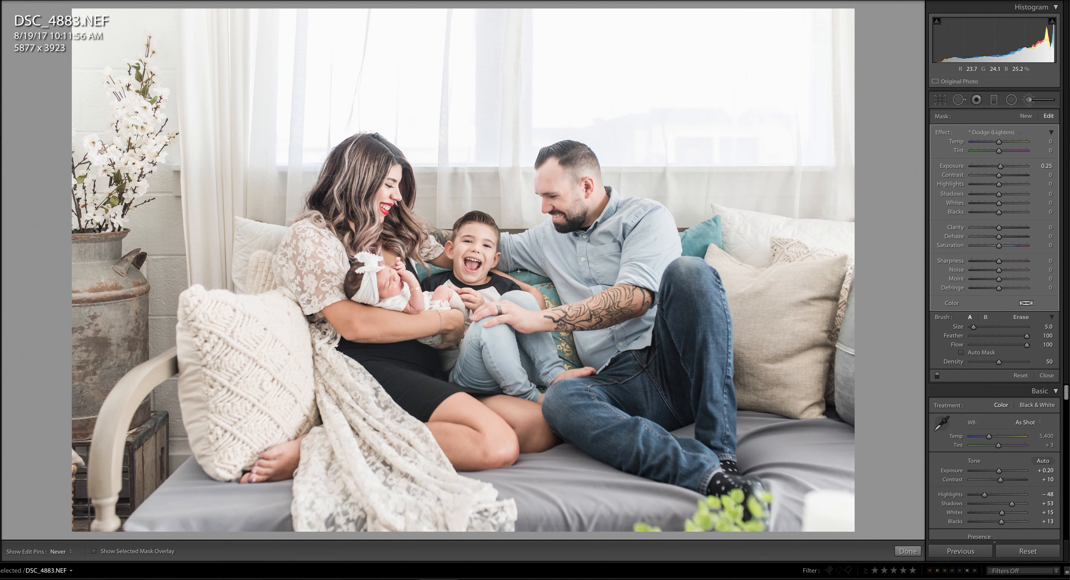
Step: Start a new brush adjustment with the Burn (Darken) effect at Exposure -0.30 and brush the boy's dark shirt with a small brush
click(1025, 116)
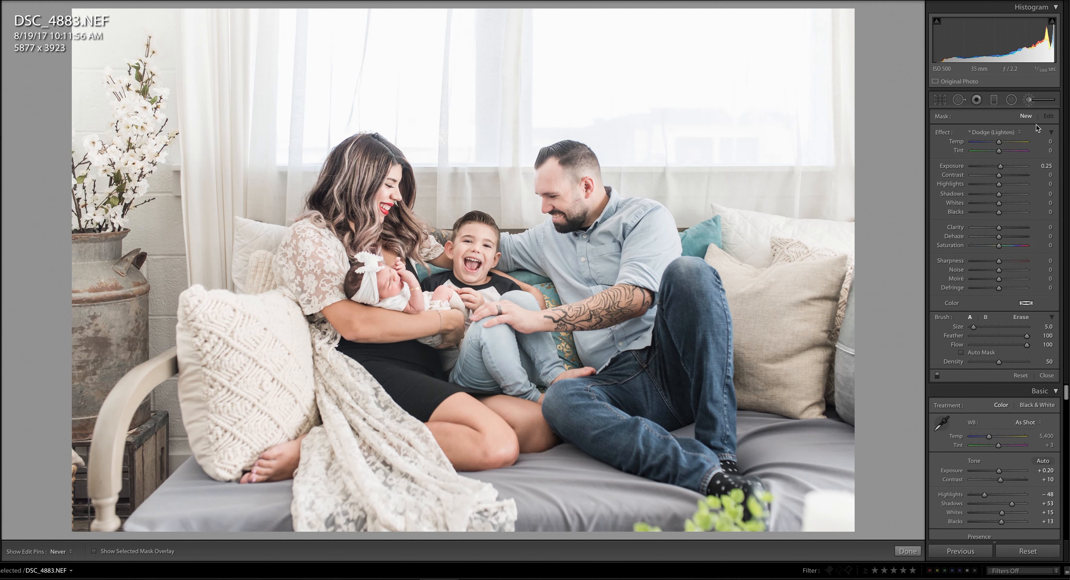
click(1004, 133)
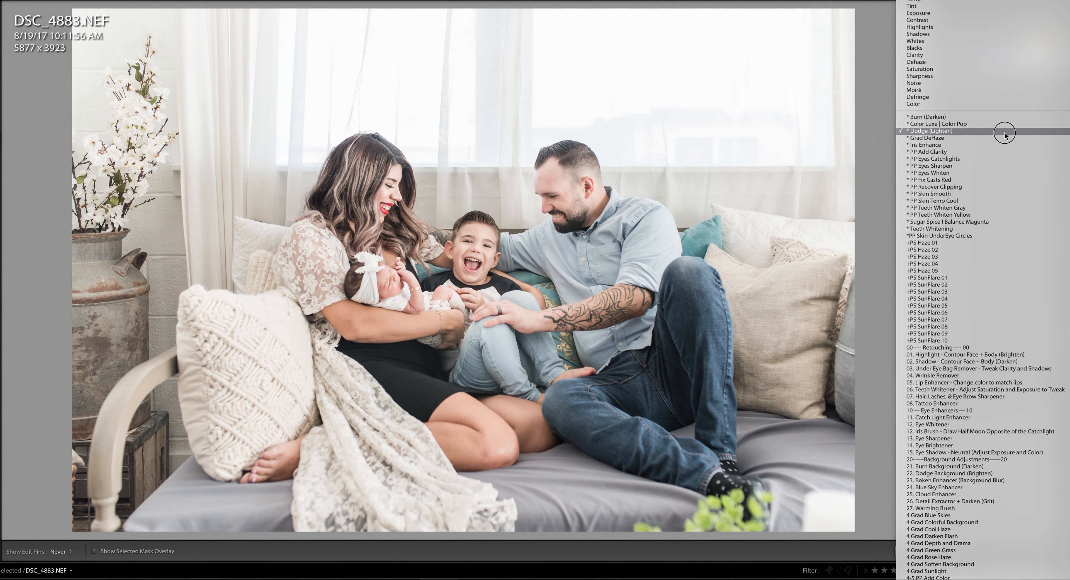
click(937, 117)
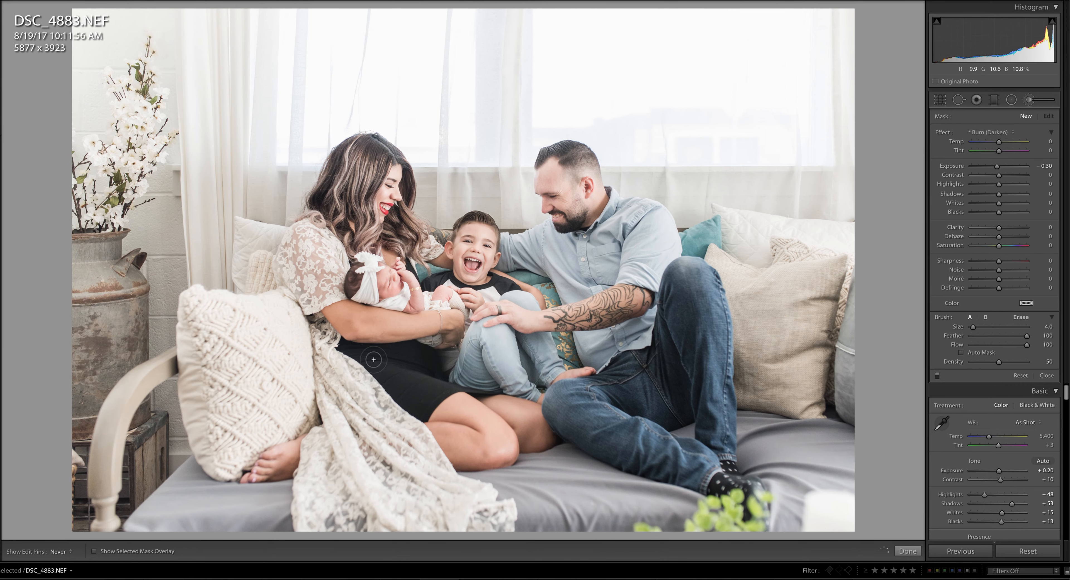
click(443, 278)
scroll(444, 275, down, 4)
scroll(445, 276, up, 2)
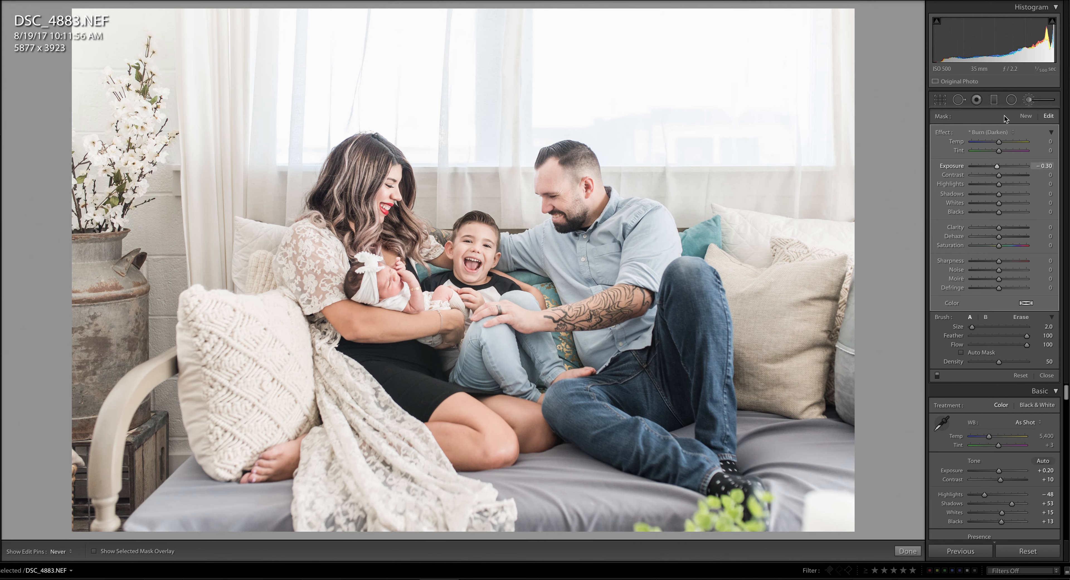
Step: Lighten the father's jeans with a Dodge (Lighten) brush at size 4.0, and the boy's jeans at size 6.0
click(997, 131)
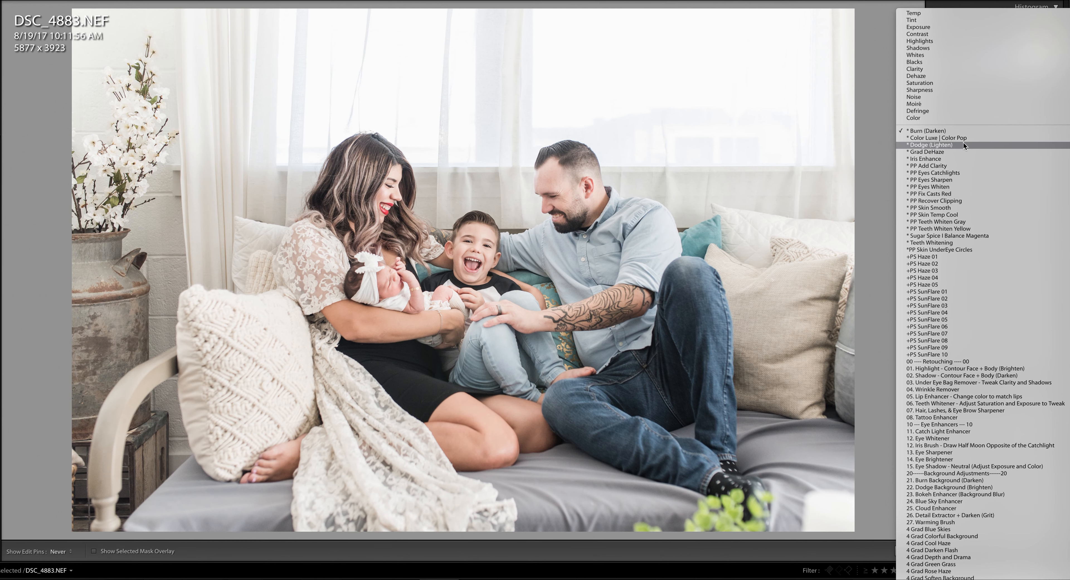
click(952, 145)
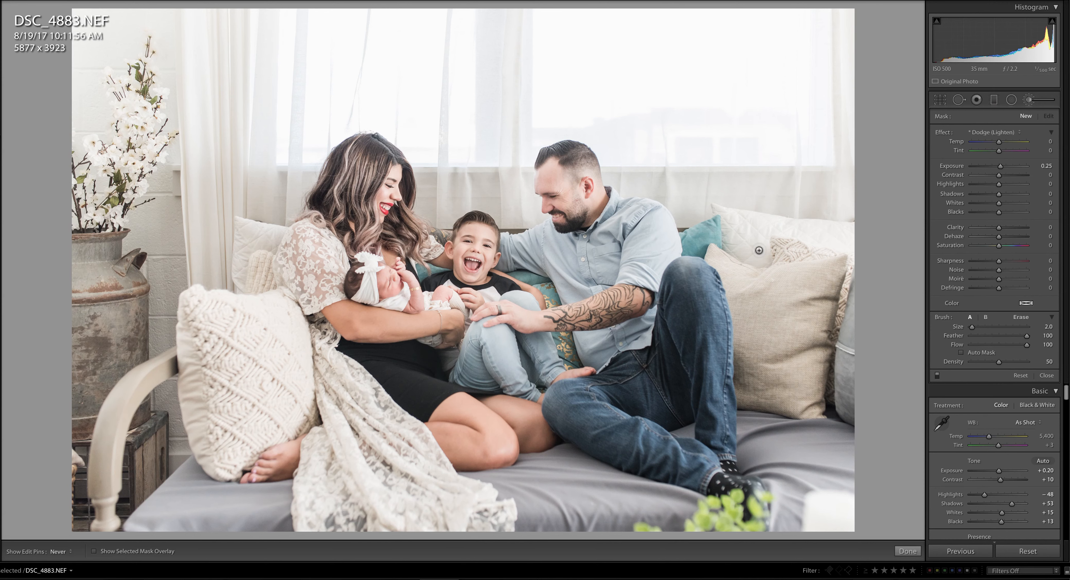
key(bracketright)
key(bracketright)
click(673, 390)
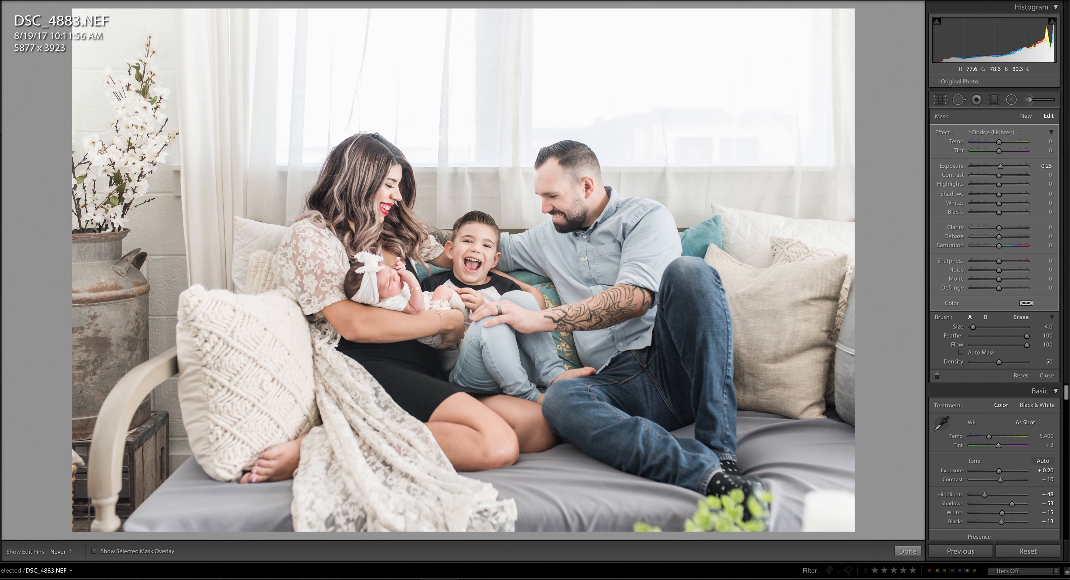
key(])
key(])
mouse_move(471, 361)
mouse_down()
mouse_move(528, 358)
mouse_move(547, 341)
mouse_up()
Step: Start a new Dodge (Lighten) brush adjustment and lighten the father's face at size 5.0
click(1025, 116)
scroll(475, 197, up, 2)
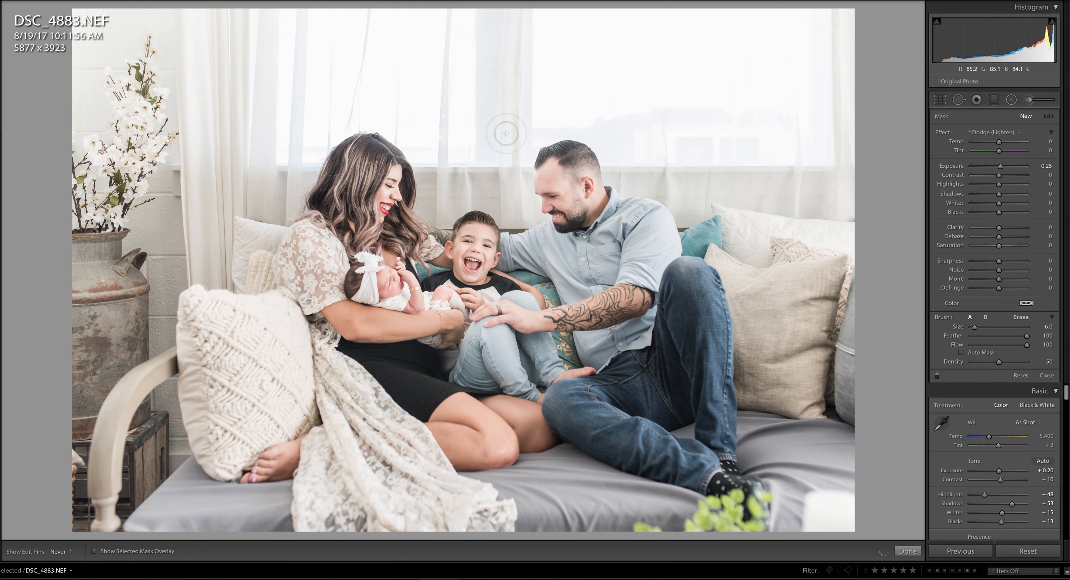
scroll(533, 197, down, 1)
drag(540, 188, 541, 182)
scroll(542, 183, down, 2)
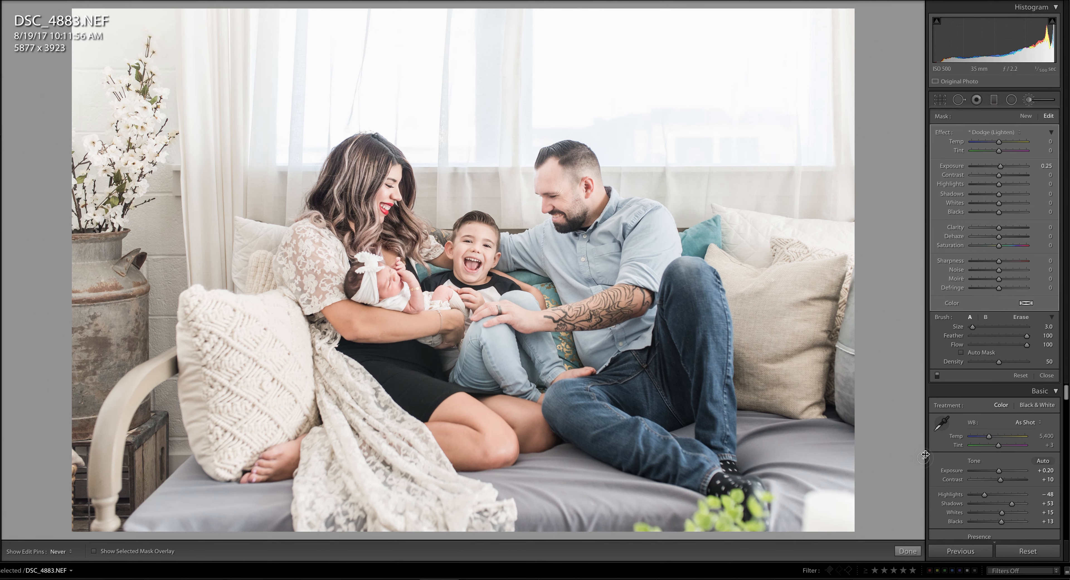
Step: Add a large inverted Dodge (Lighten) radial filter with Feather 43 and center it over the mother's knees
click(1011, 100)
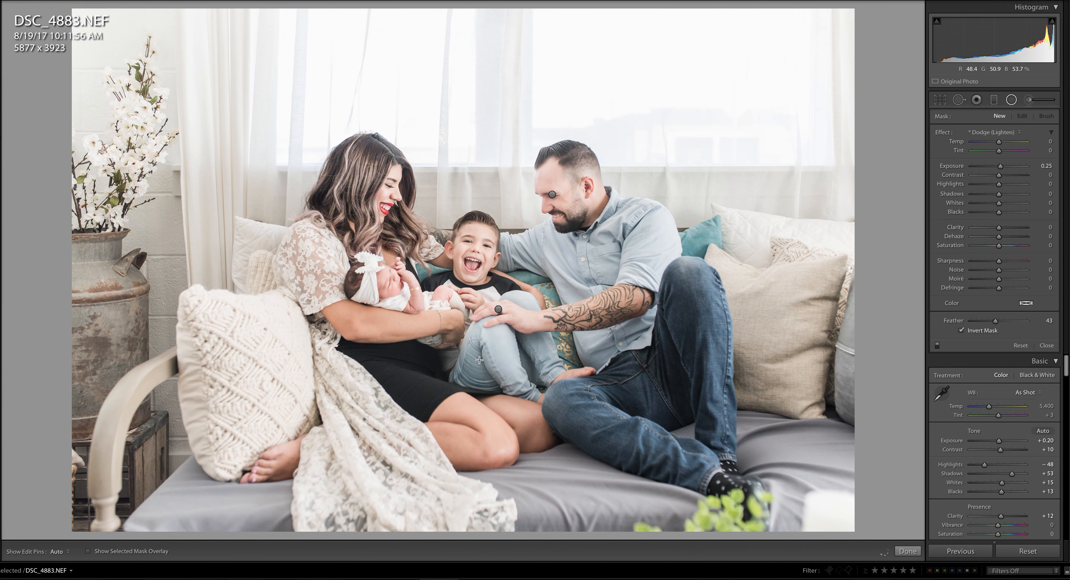
drag(479, 351, 640, 555)
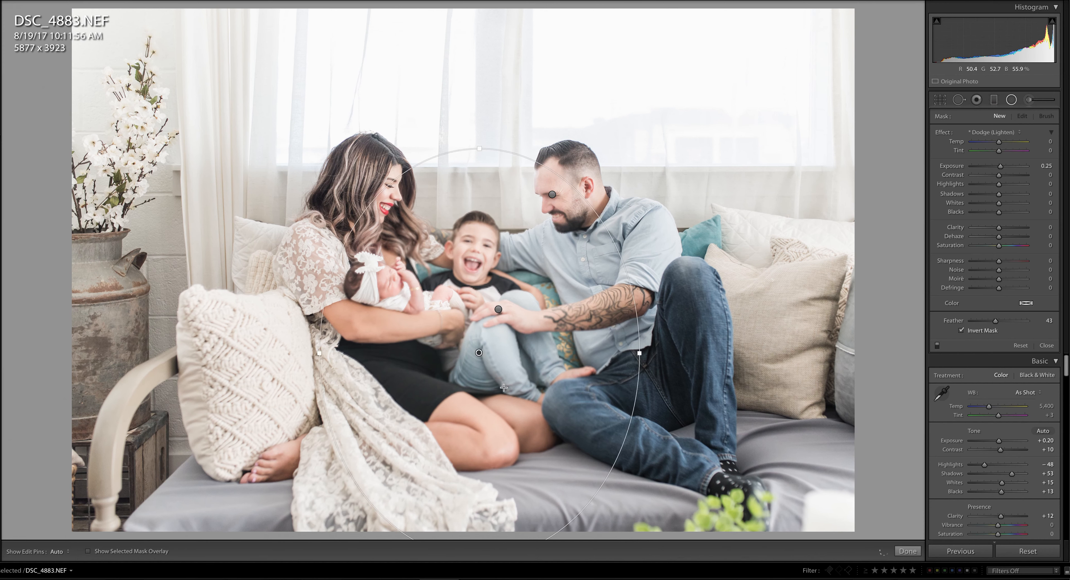
drag(480, 352, 493, 401)
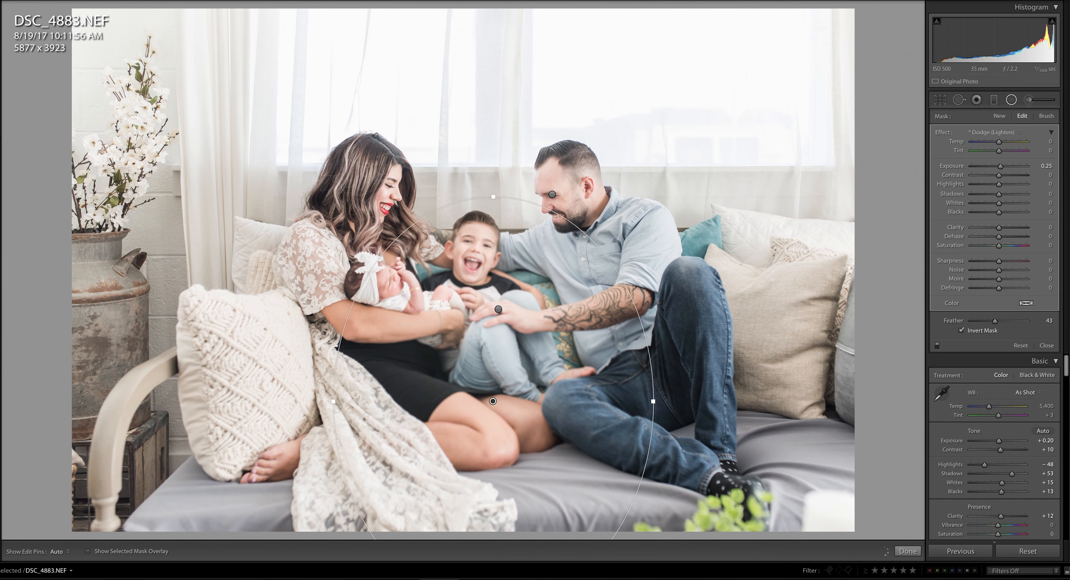
click(907, 550)
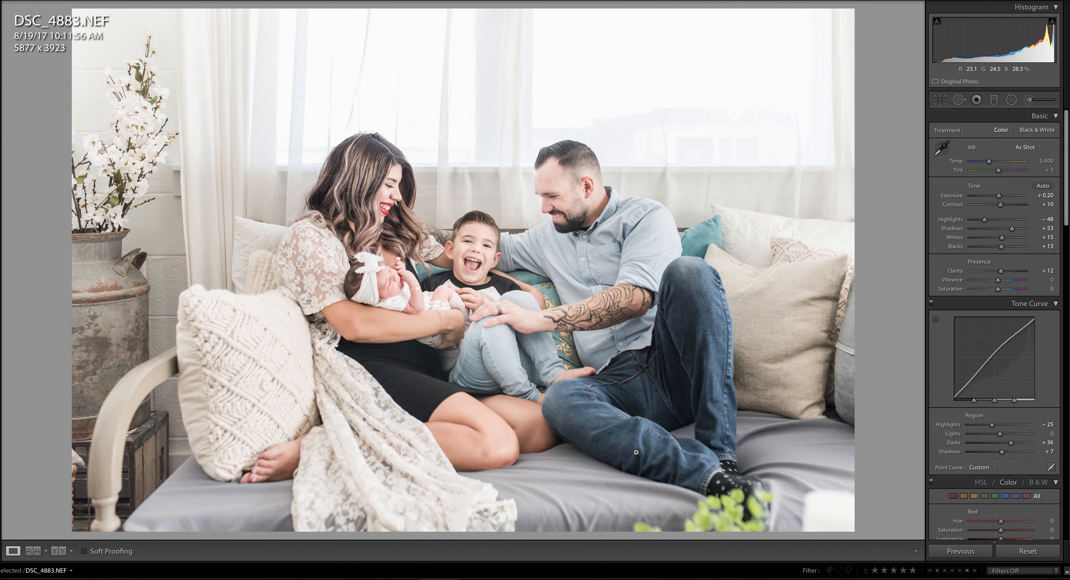
Step: Add a Dodge (Lighten) graduated filter from the photo's left edge to the mother, and move its outer line inward using the mask overlay
click(993, 101)
drag(64, 262, 375, 266)
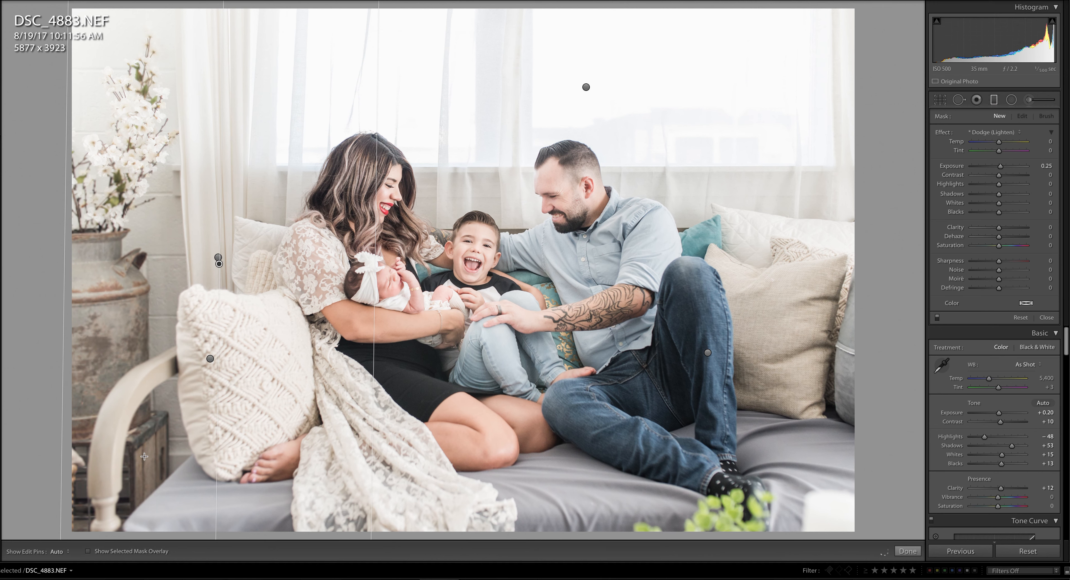
click(88, 550)
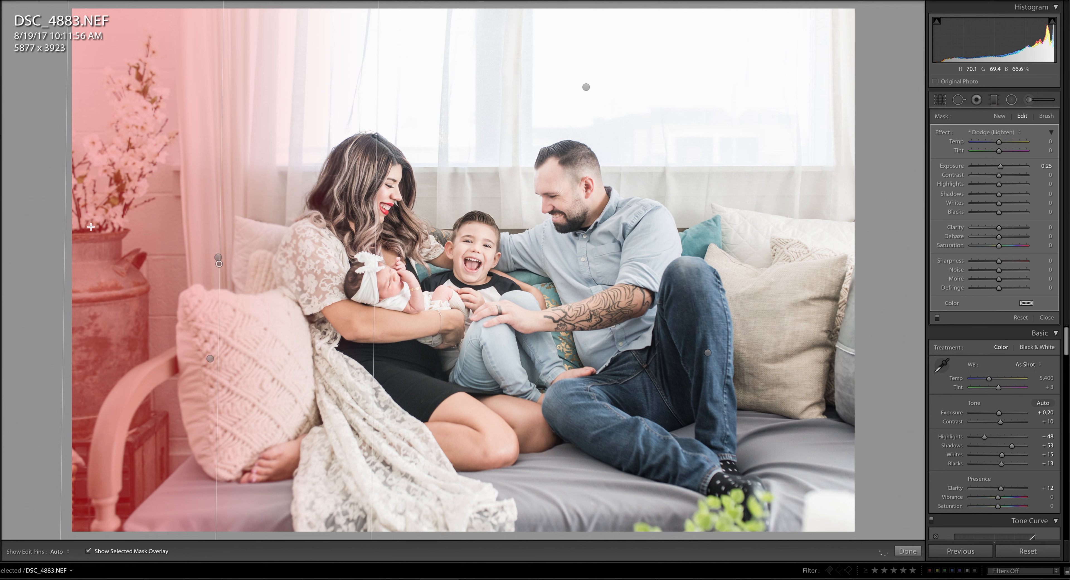
drag(65, 244, 218, 244)
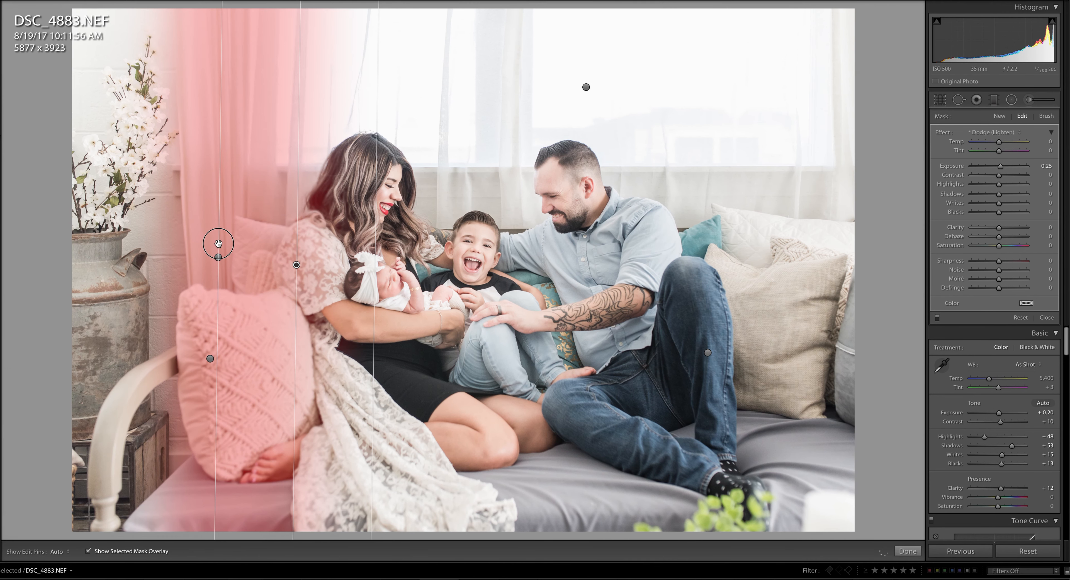
click(89, 551)
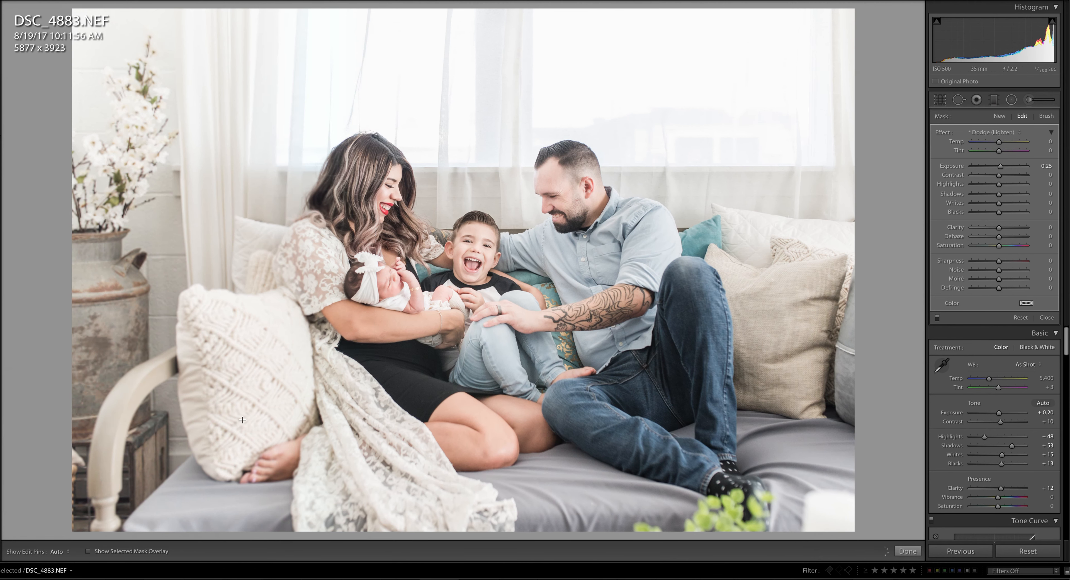
Step: Shift the new graduated filter slightly toward the mother and pull its inner line back a little
mouse_move(324, 256)
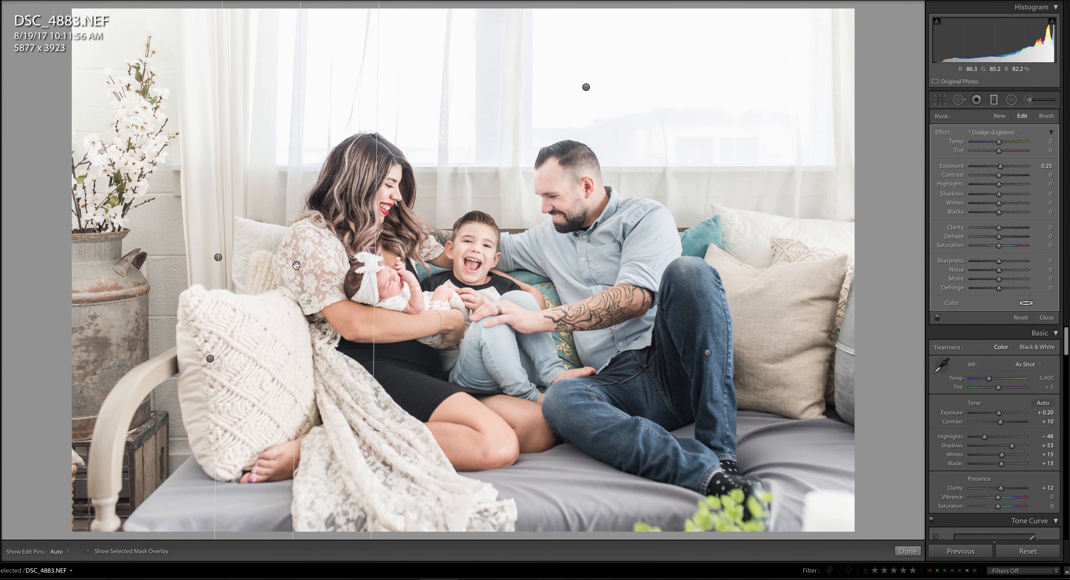
drag(296, 264, 312, 264)
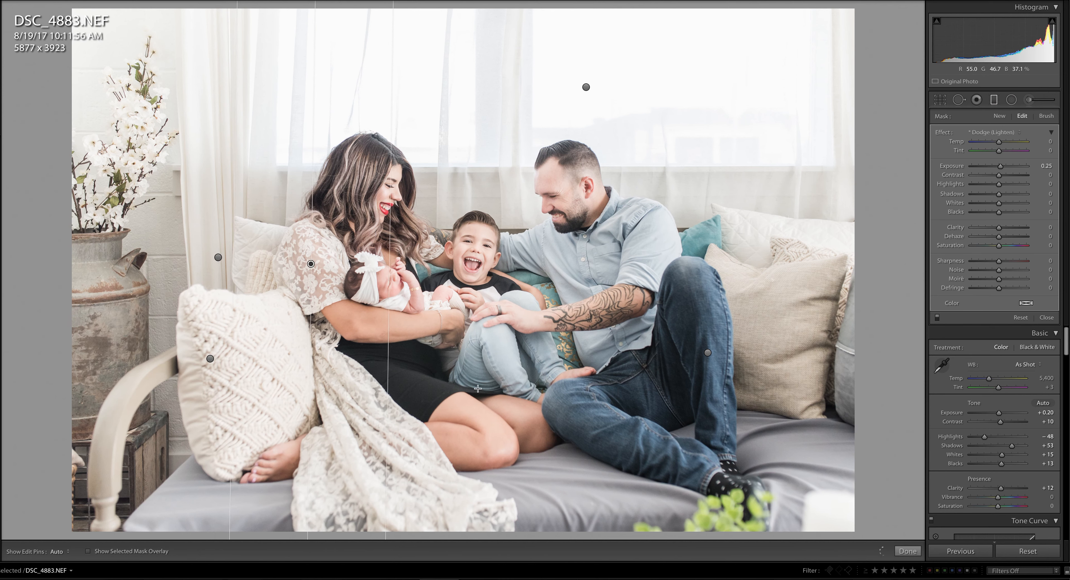
drag(394, 87, 391, 87)
drag(392, 110, 387, 109)
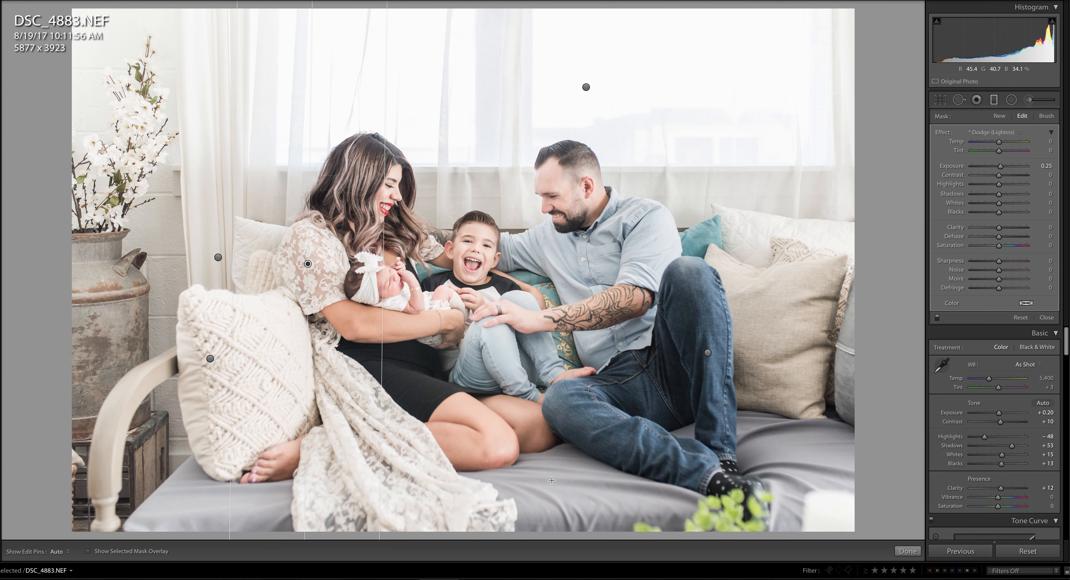
Step: Add a slanted Dodge (Lighten) graduated filter from the photo's right edge to the father, narrow it, adjust its angle, and finish filter editing
drag(863, 341, 545, 250)
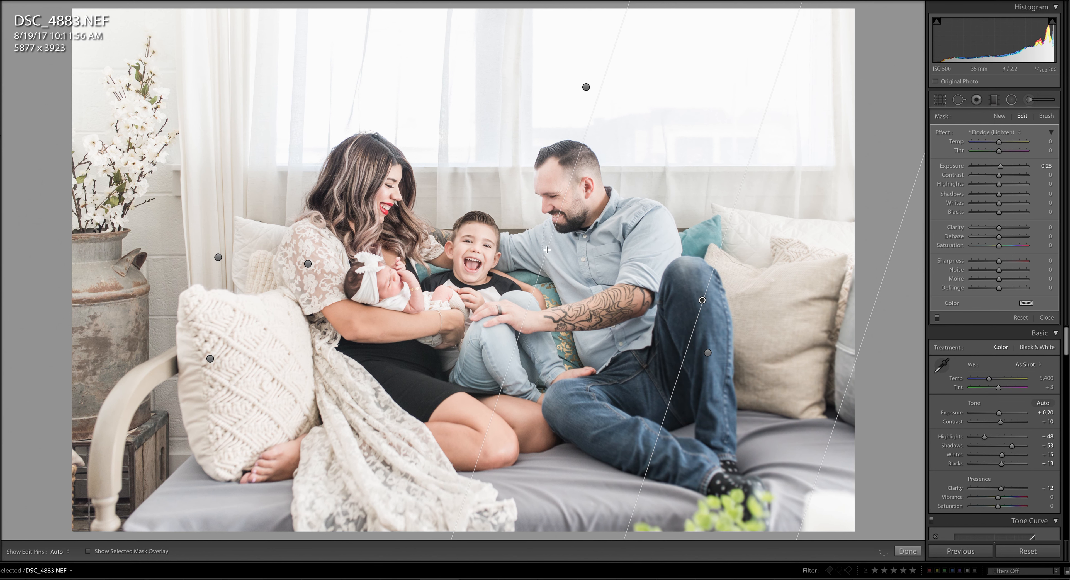
drag(867, 310, 767, 277)
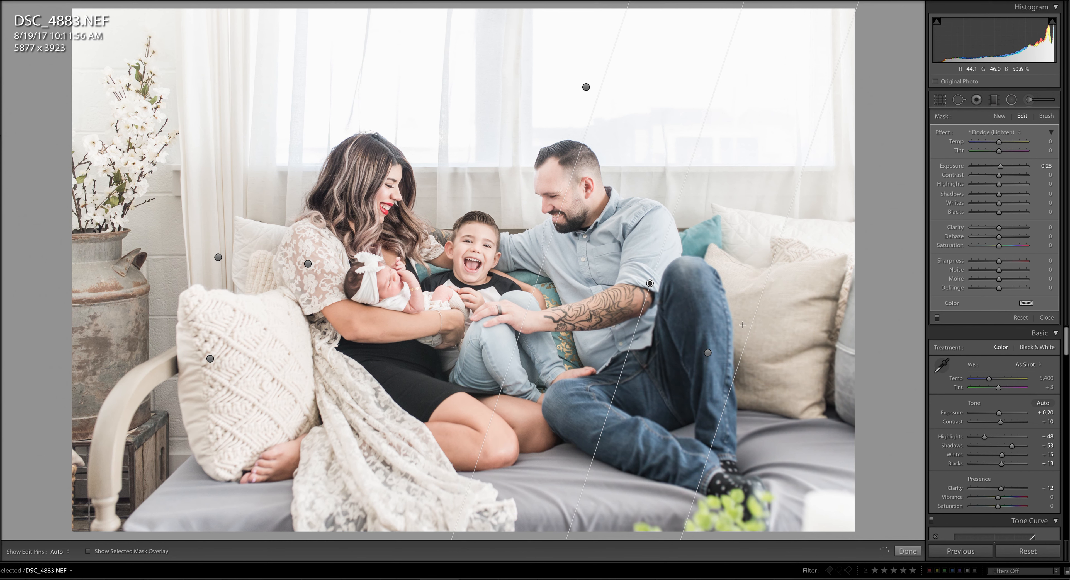
drag(574, 515, 515, 473)
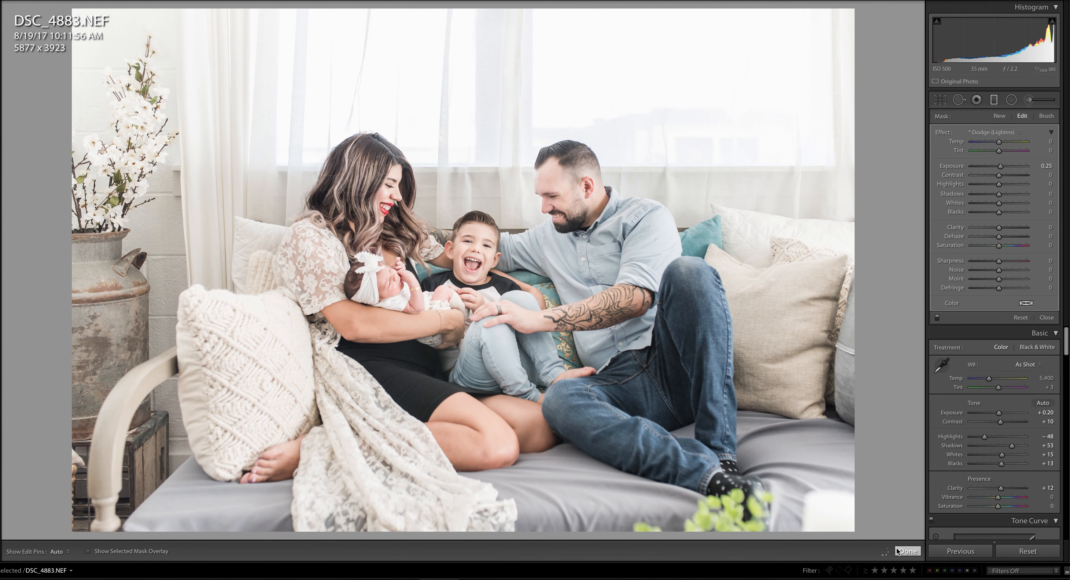
click(907, 551)
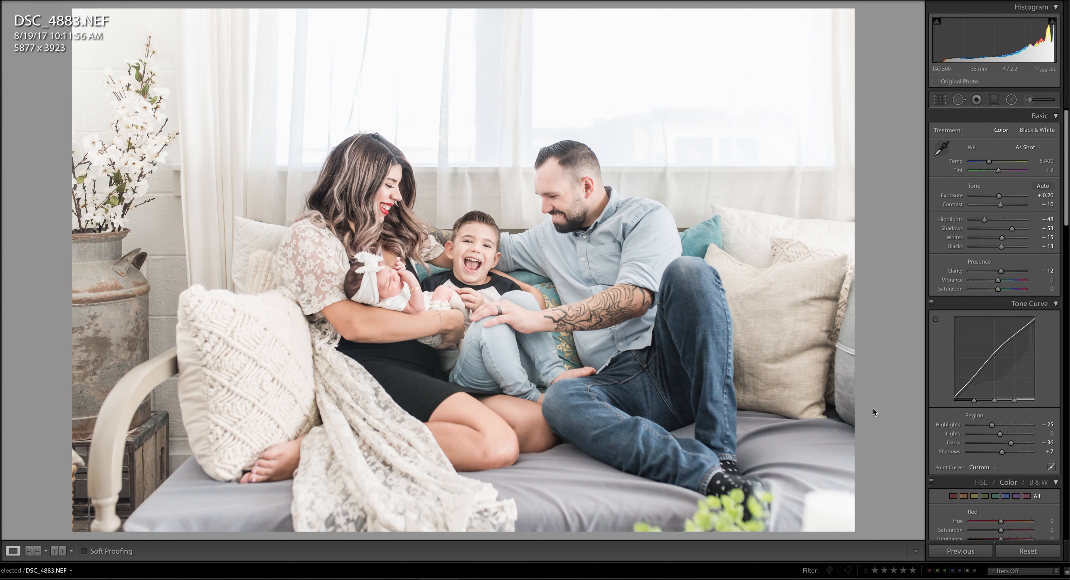
Step: Open the before/after comparison view of the photo
click(62, 553)
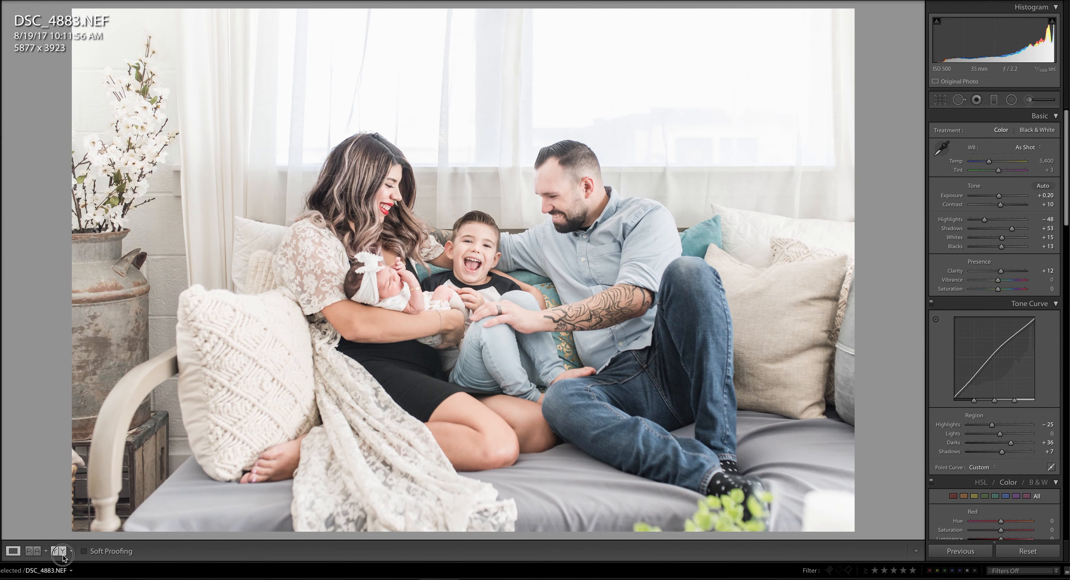